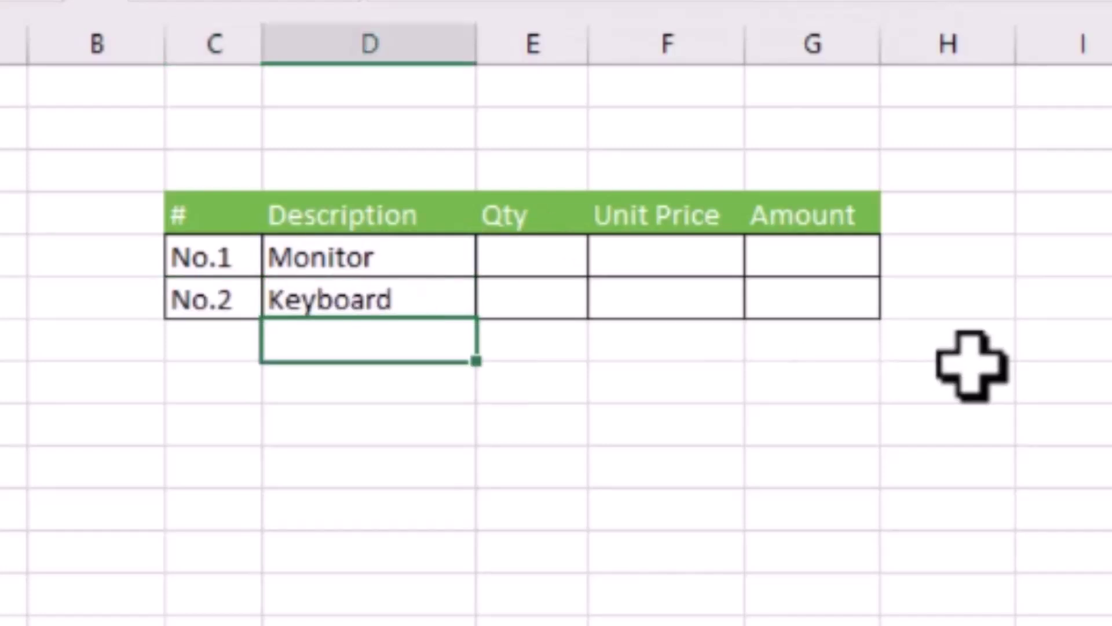
{"action": "type", "text": "Mouse"}
Enter Keyboard, Mouse and Laptop descriptions in the demo table, then switch to the practice sheet
{"action": "key", "text": "Return"}
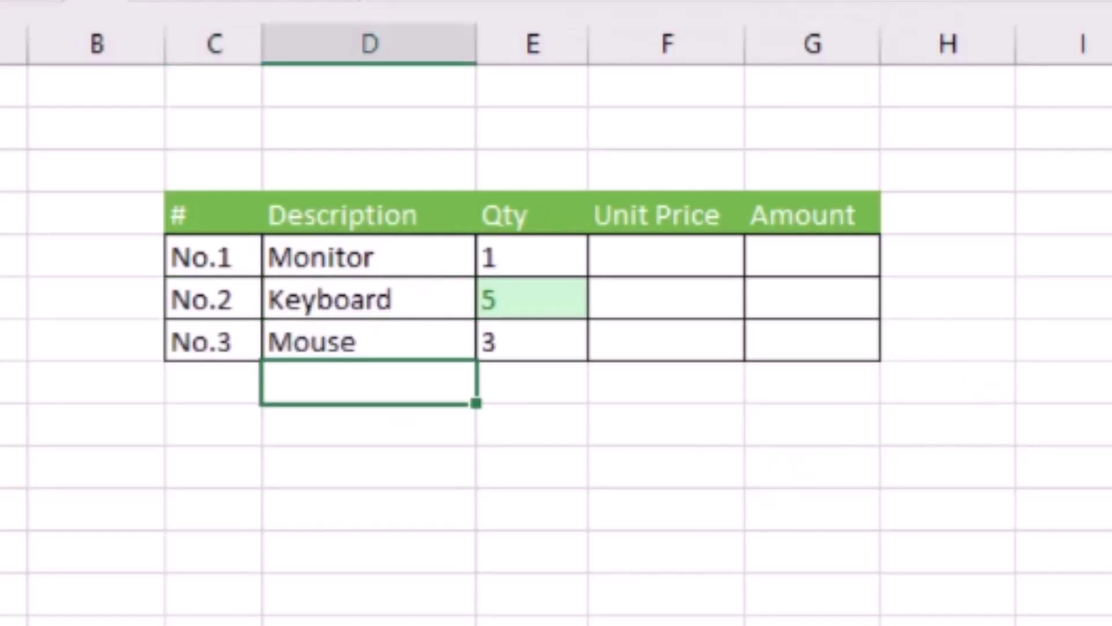
{"action": "type", "text": "Laptop"}
{"action": "key", "text": "Return"}
{"action": "key", "text": "Up"}
{"action": "key", "text": "Right"}
{"action": "type", "text": "4"}
{"action": "key", "text": "Return"}
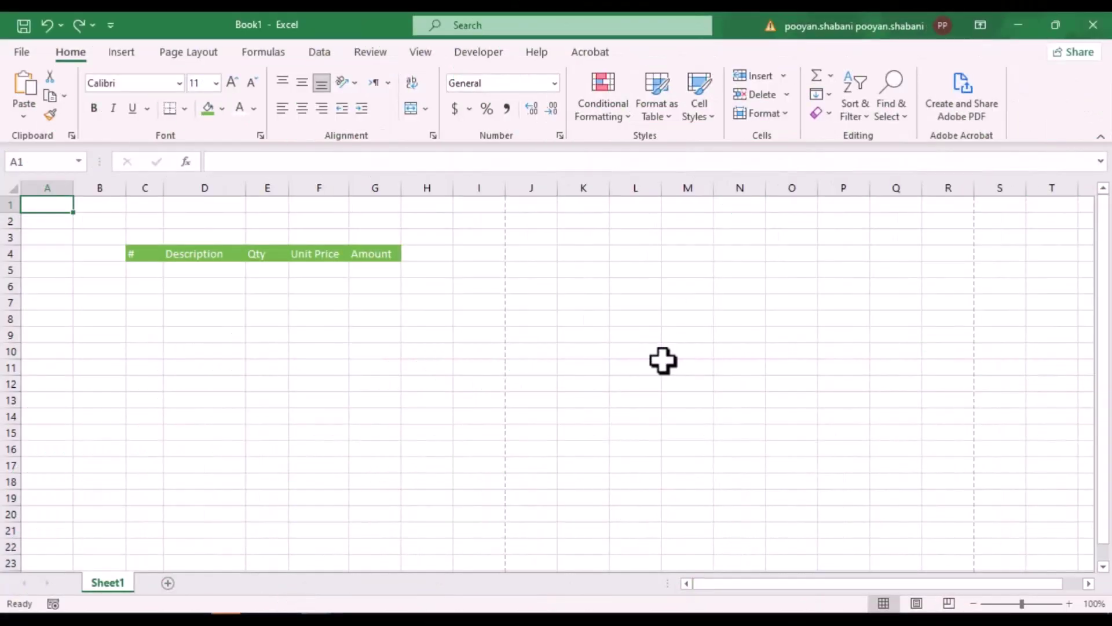
Select the empty table area C5:G20 and open the Conditional Formatting options
{"action": "left_click_drag", "start_coordinate": [149, 269], "coordinate": [376, 519]}
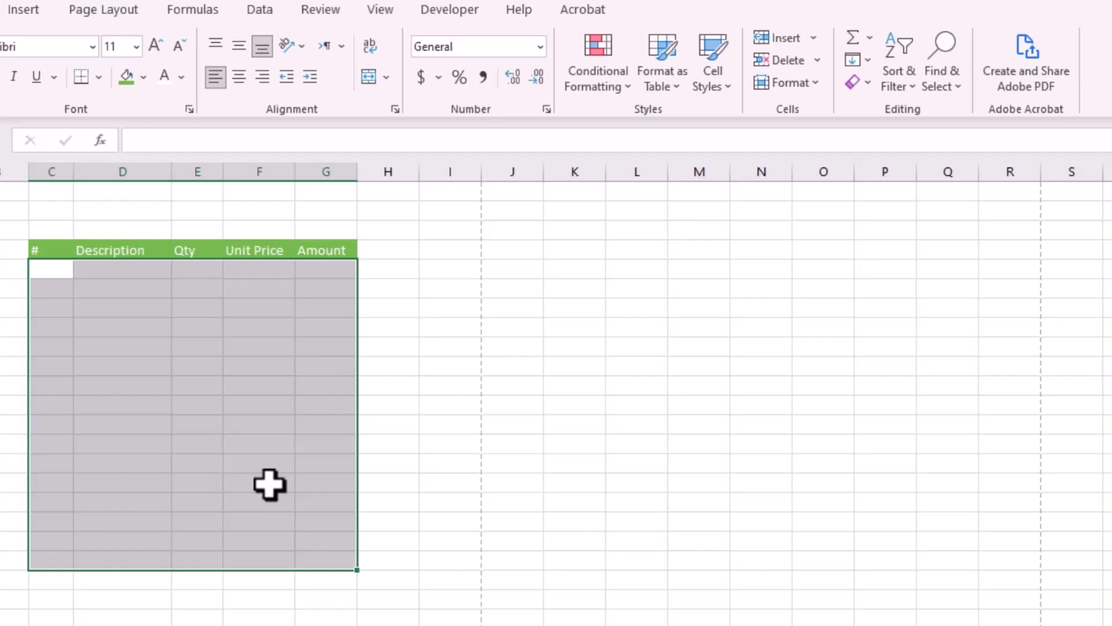
{"action": "left_click", "coordinate": [617, 92]}
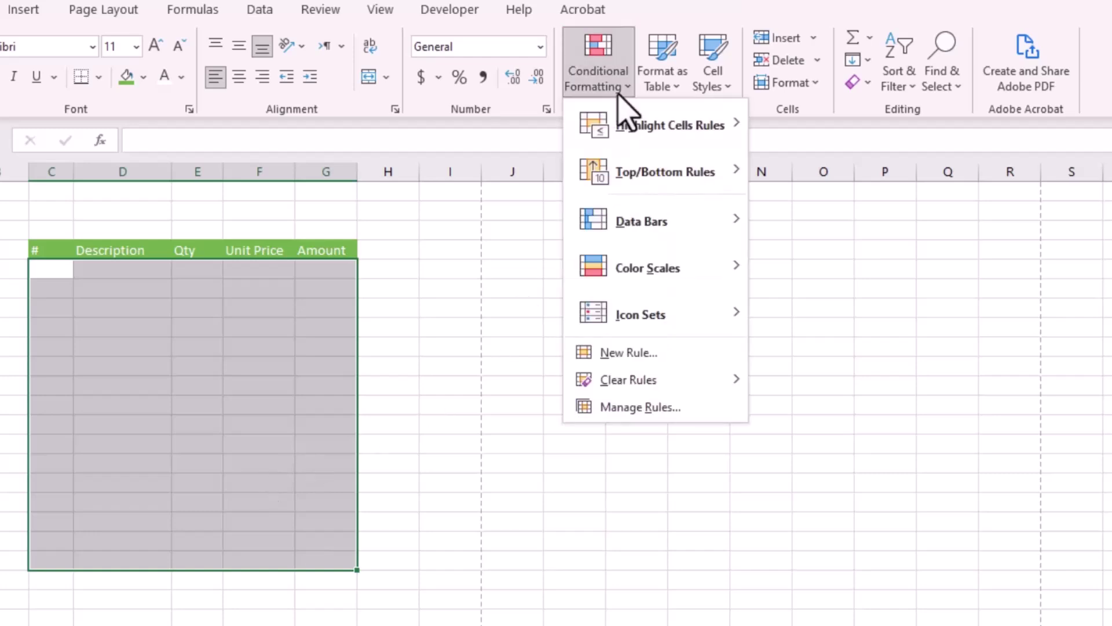
Start a formula-based rule with condition =$D5<>"", locking only column D
{"action": "left_click", "coordinate": [620, 356]}
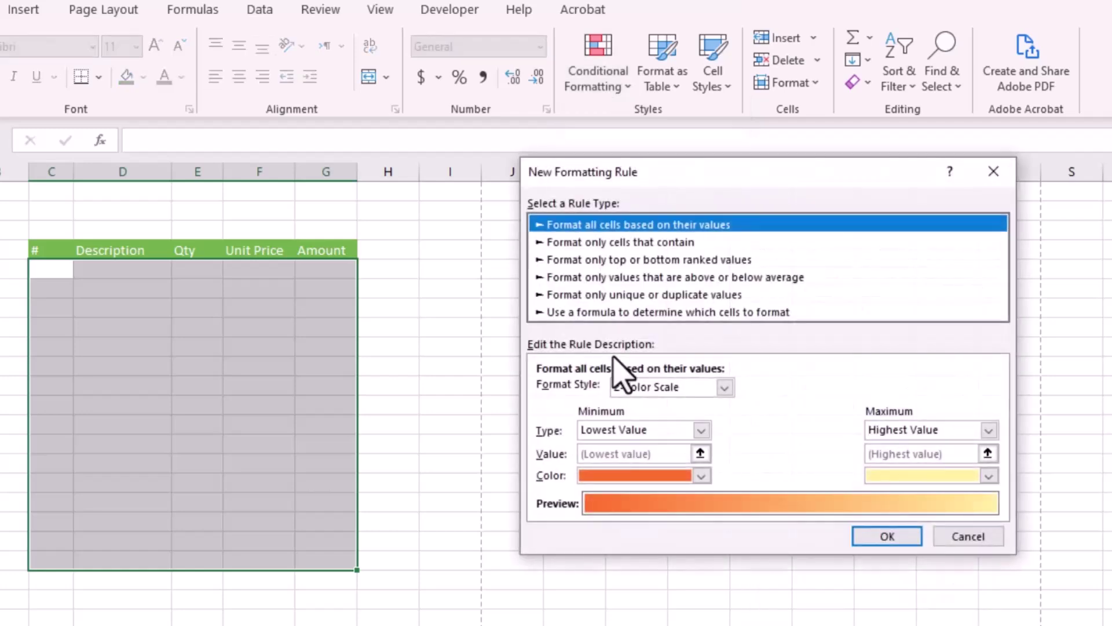
{"action": "left_click", "coordinate": [563, 313]}
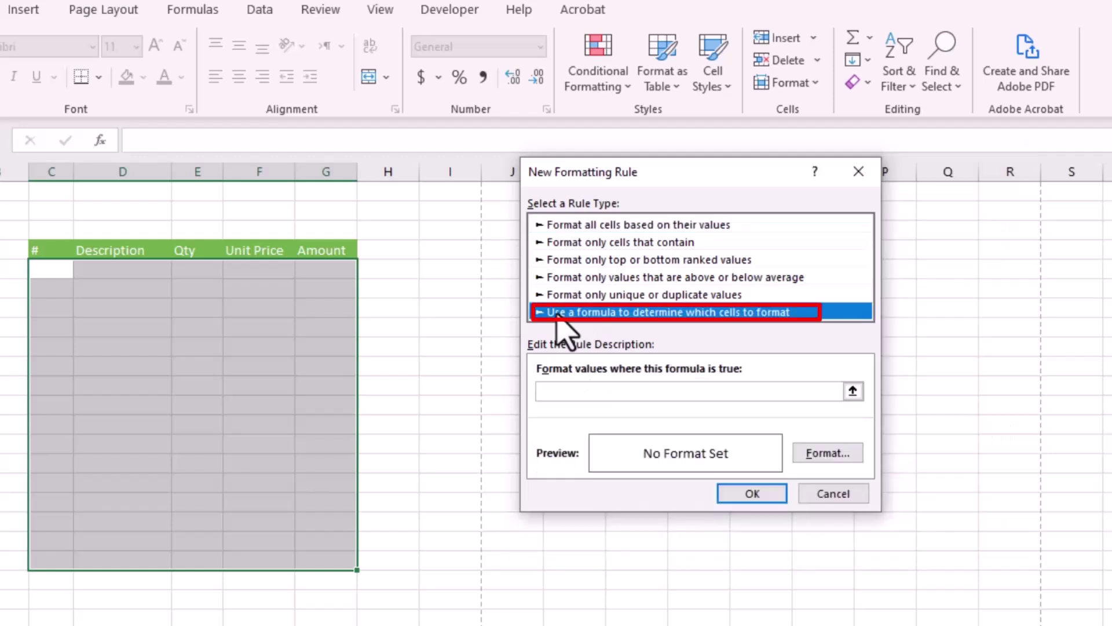
{"action": "left_click", "coordinate": [565, 390]}
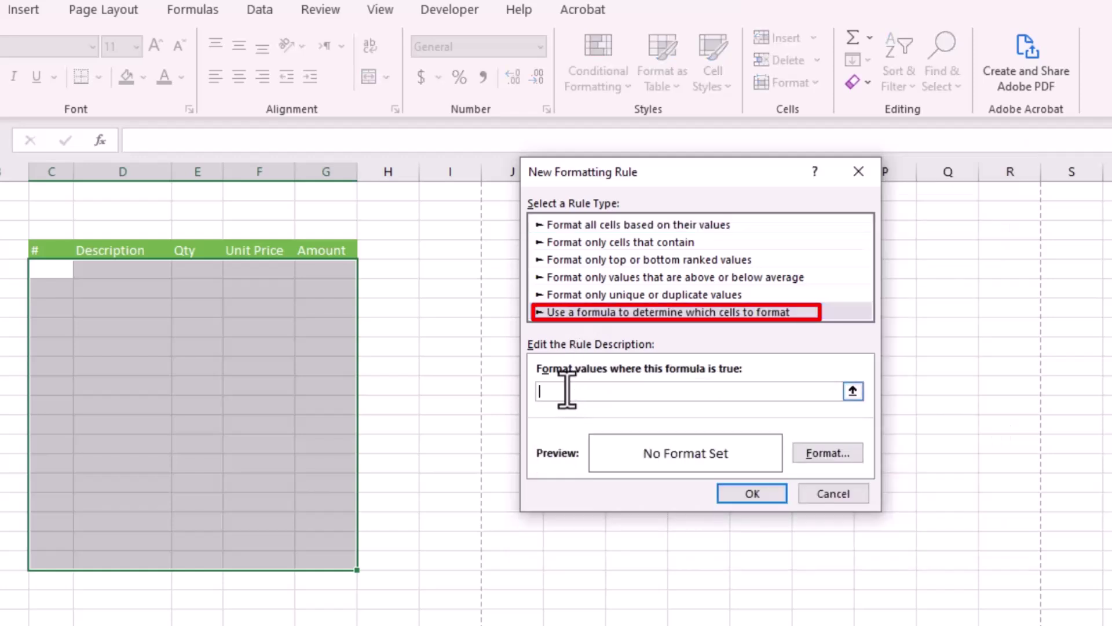
{"action": "left_click", "coordinate": [112, 266]}
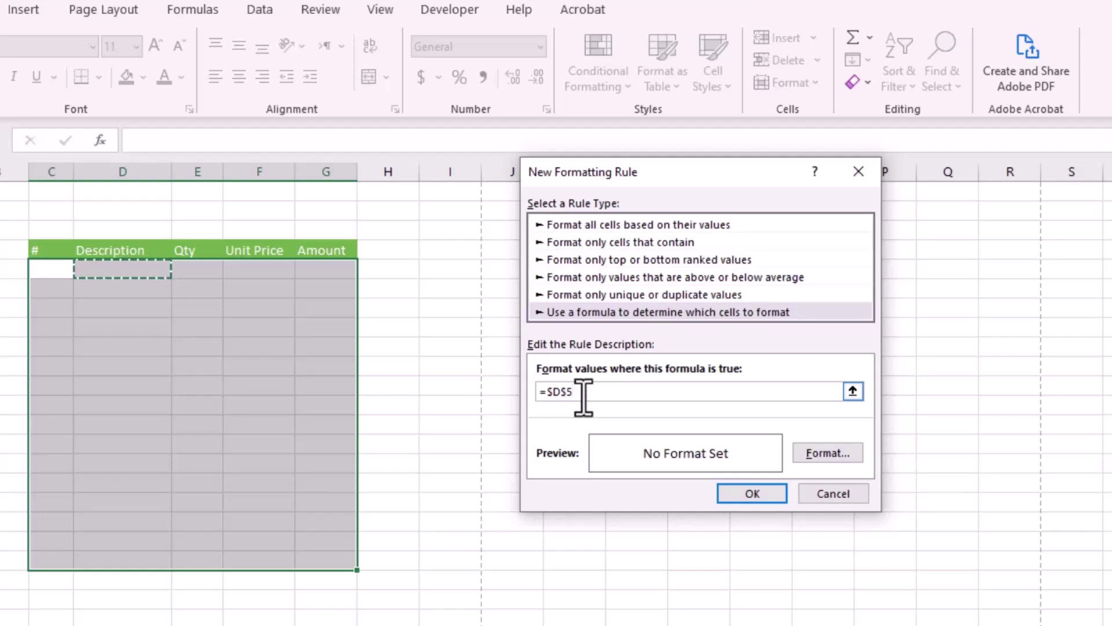
{"action": "key", "text": "F4"}
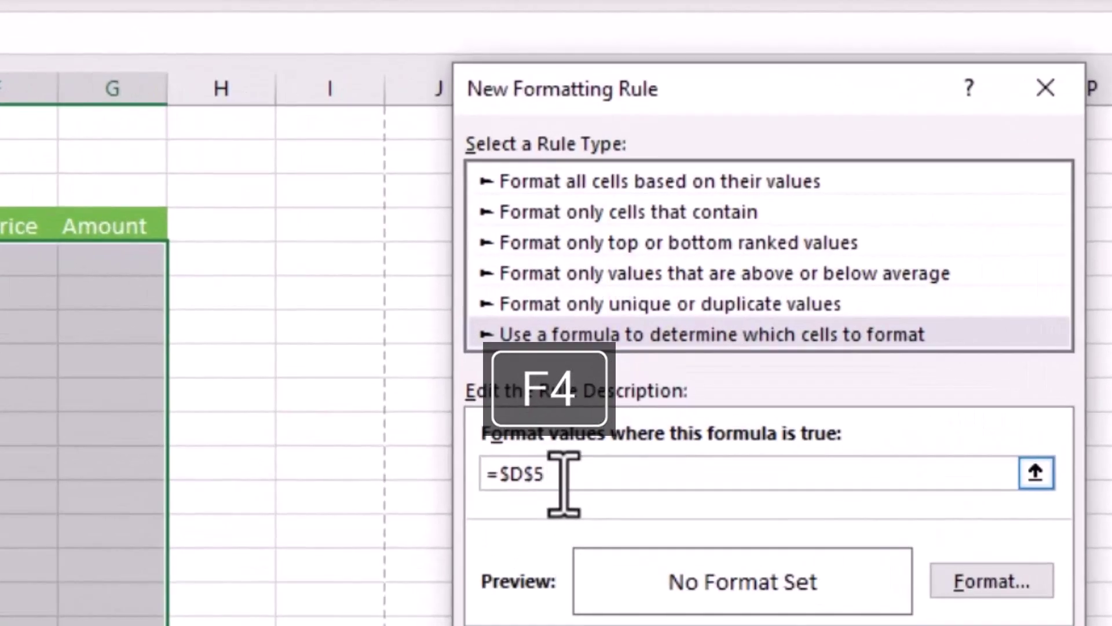
{"action": "key", "text": "F4"}
{"action": "key", "text": "F4"}
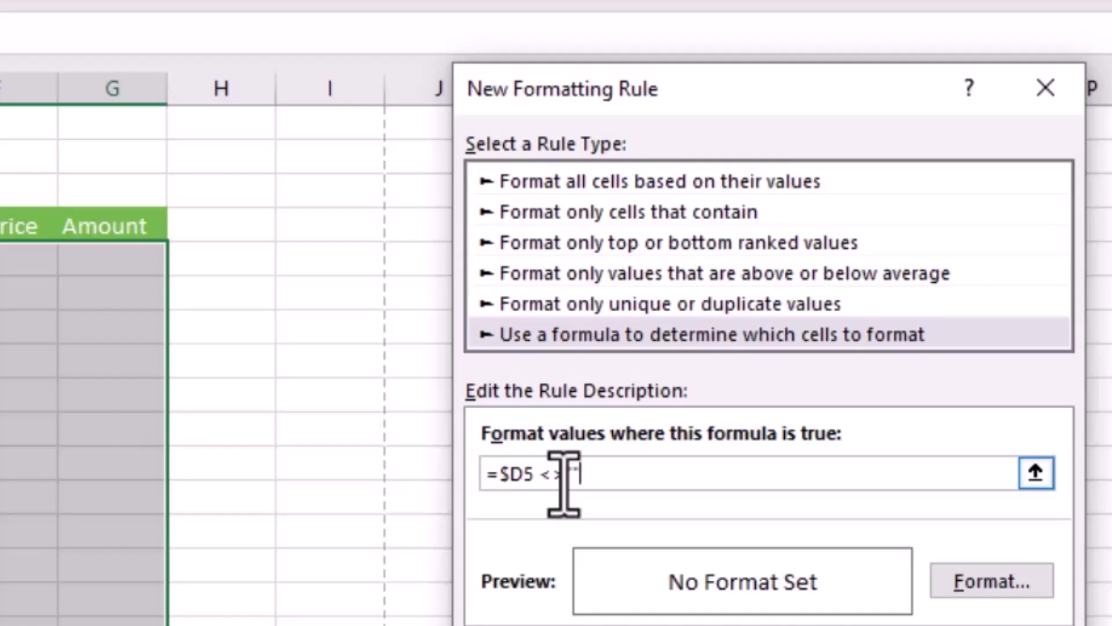
Give the =$D5<>"" rule an Outline border format and save the rule
{"action": "left_click", "coordinate": [957, 578]}
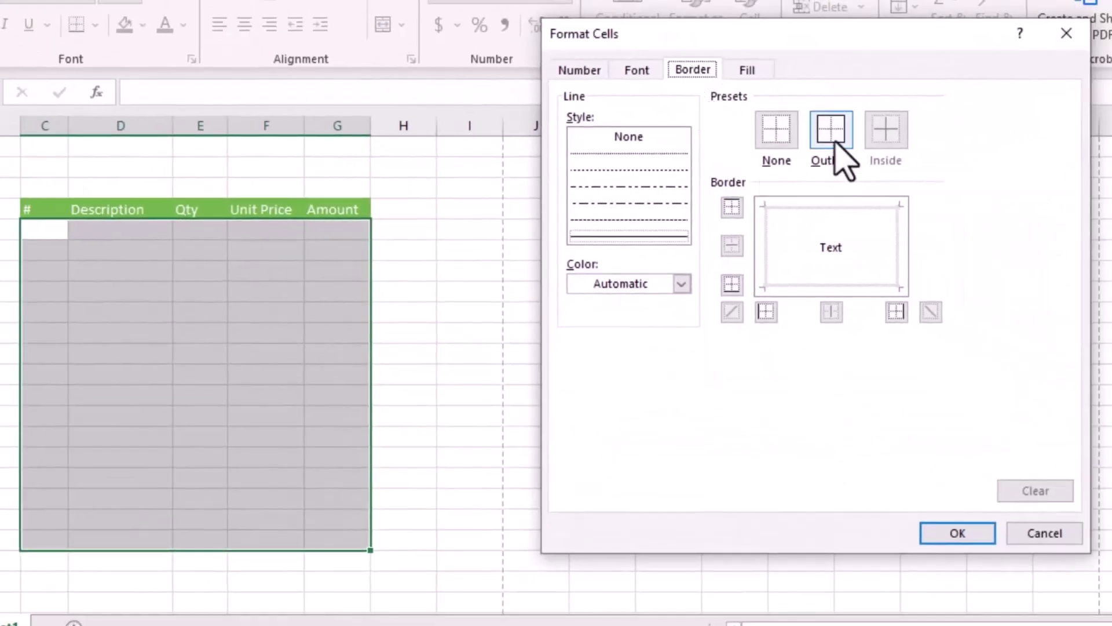
{"action": "left_click", "coordinate": [835, 143]}
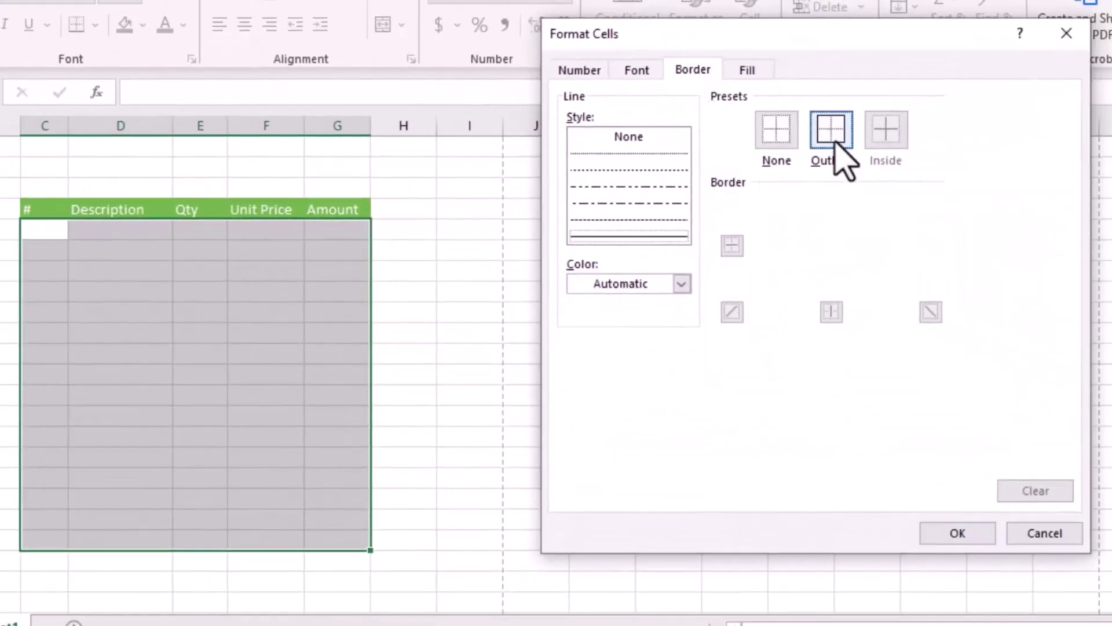
{"action": "left_click", "coordinate": [956, 532]}
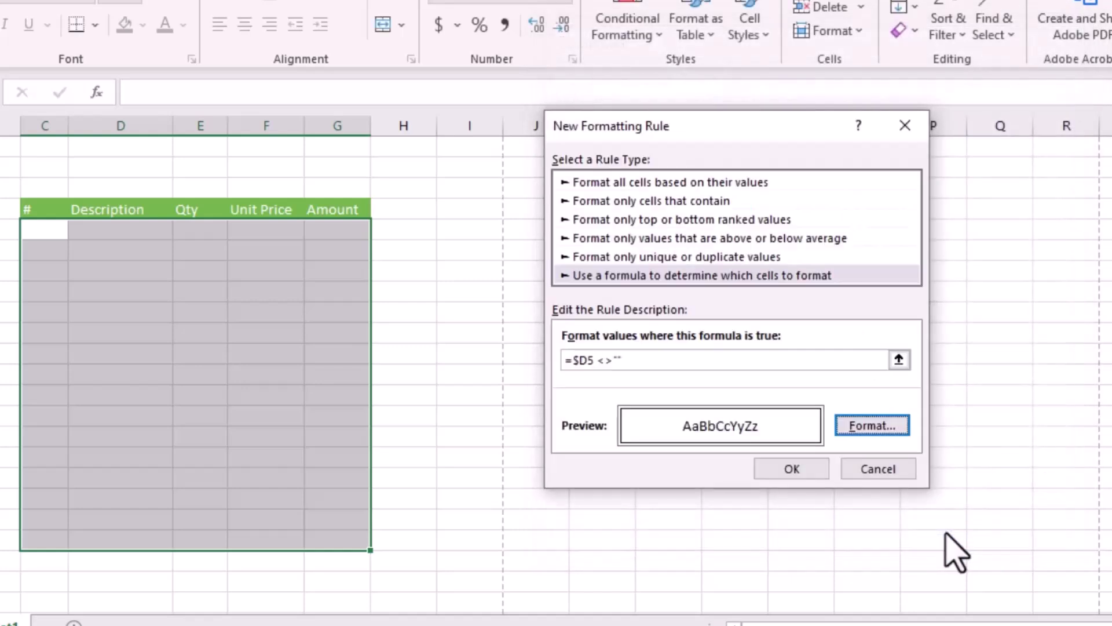
{"action": "left_click", "coordinate": [793, 471]}
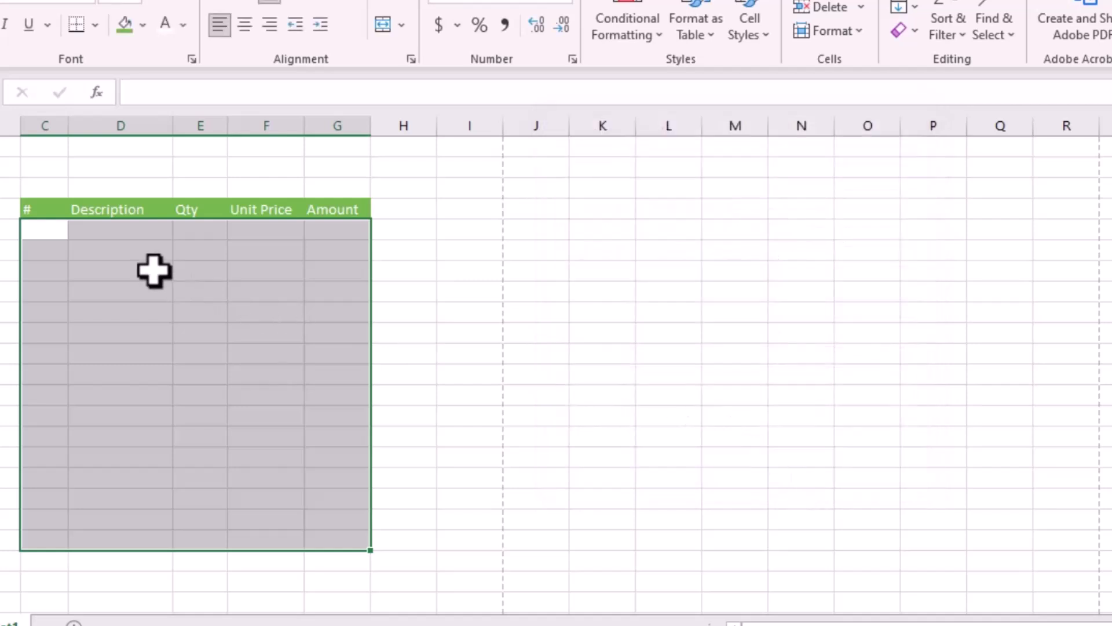
Enter Monitor in D5, then select the # cell C5
{"action": "left_click", "coordinate": [124, 232]}
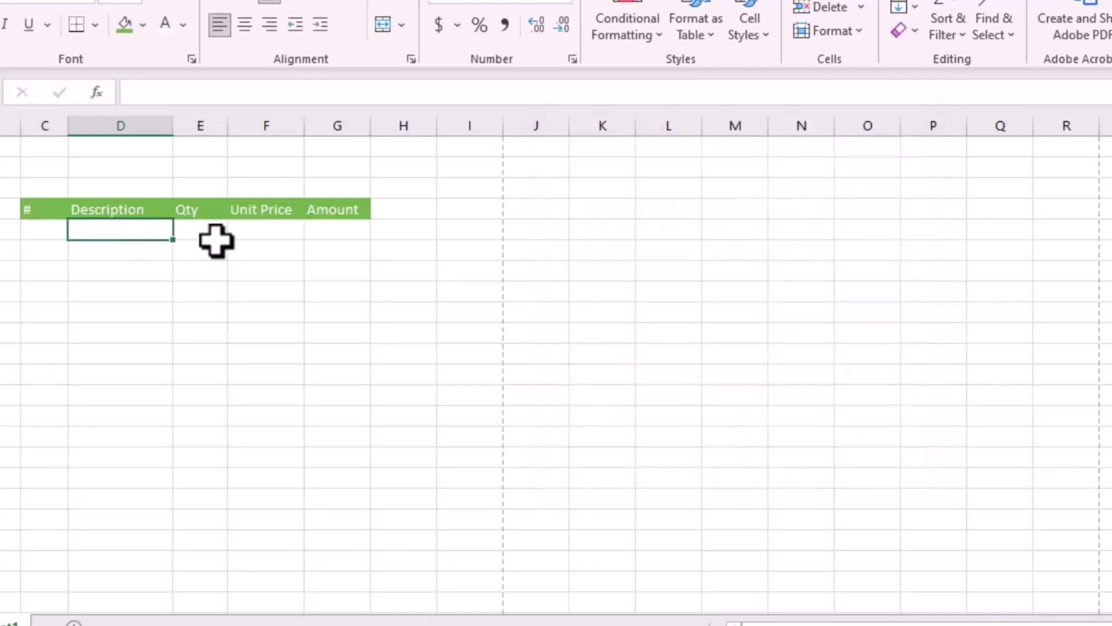
{"action": "type", "text": "Monitor"}
{"action": "key", "text": "Return"}
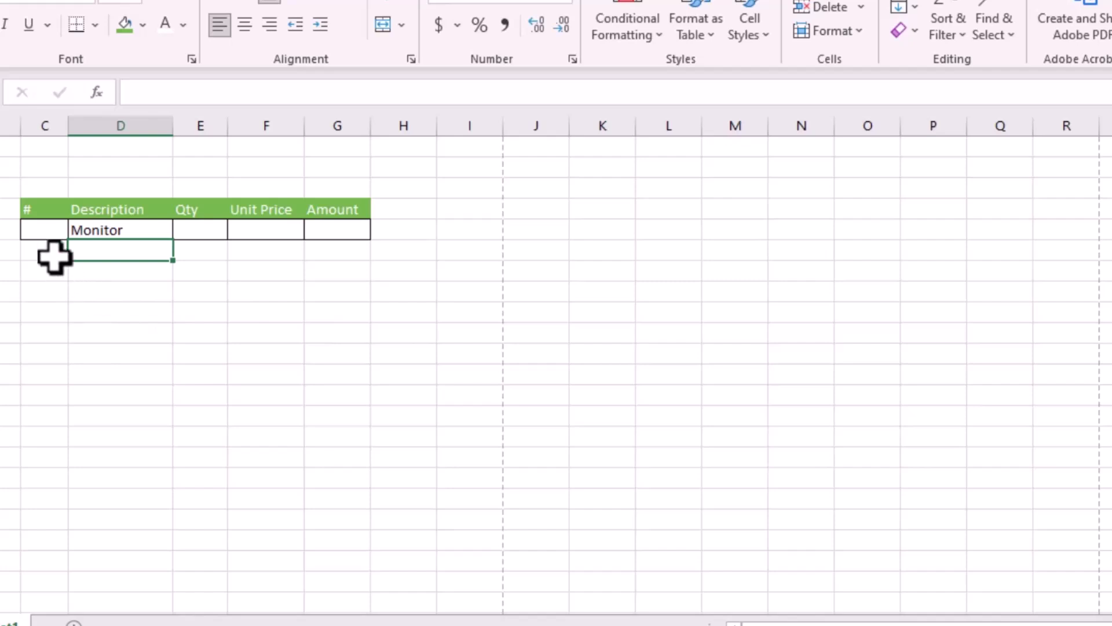
{"action": "left_click", "coordinate": [43, 232]}
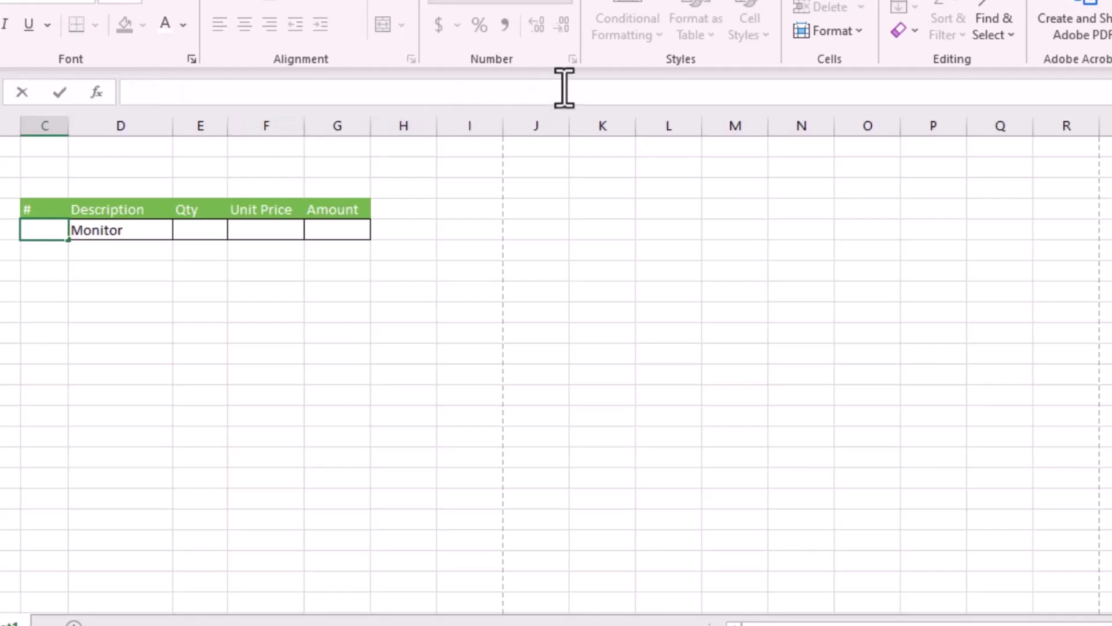
{"action": "type", "text": "=\""}
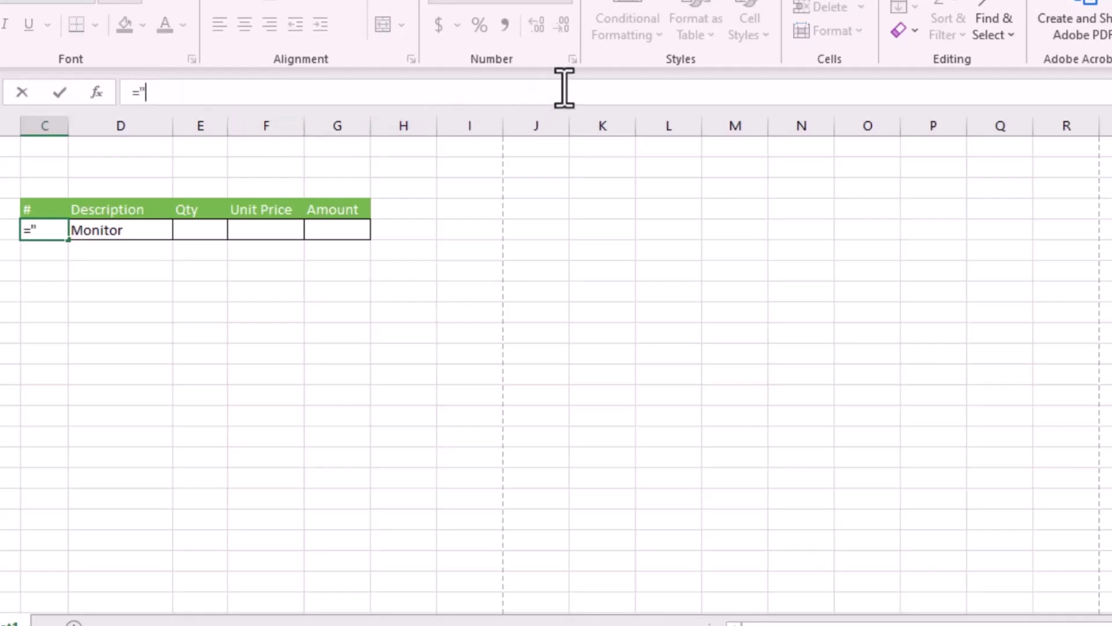
{"action": "type", "text": "No."}
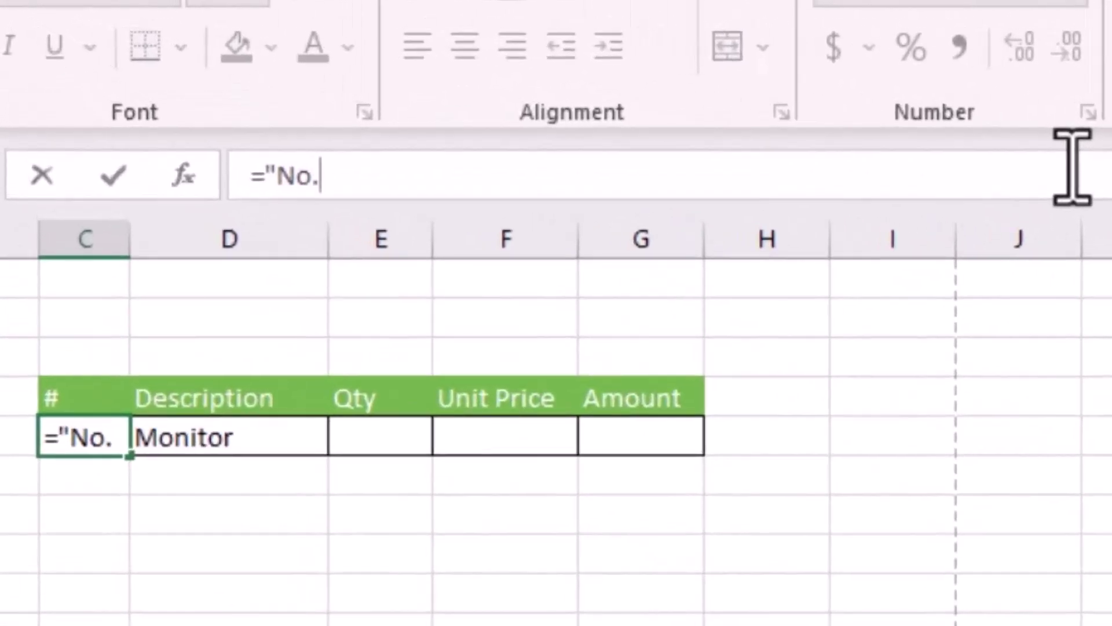
{"action": "type", "text": "\""}
{"action": "type", "text": "&"}
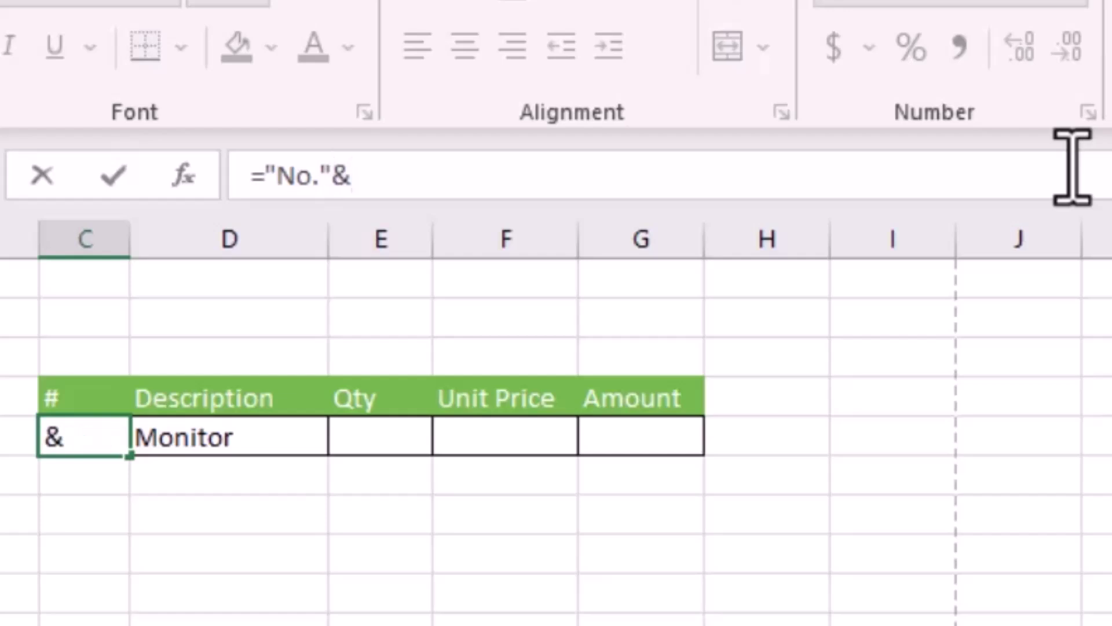
{"action": "type", "text": "s"}
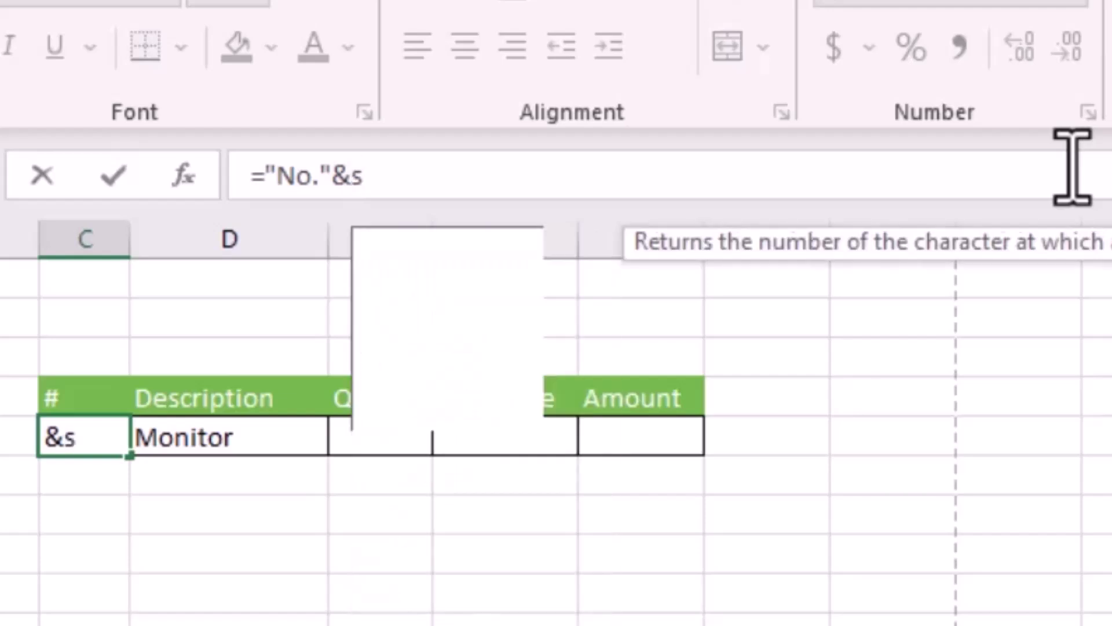
{"action": "type", "text": "equ"}
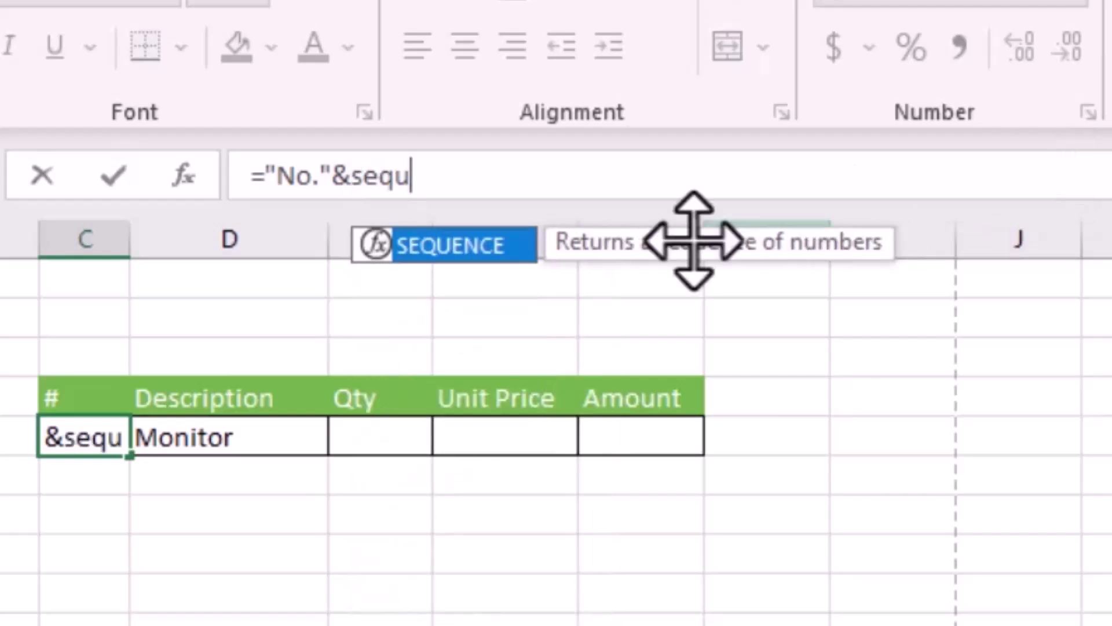
Build the formula ="No."&SEQUENCE(COUNTA(D5:D20)) in C5
{"action": "double_click", "coordinate": [376, 248]}
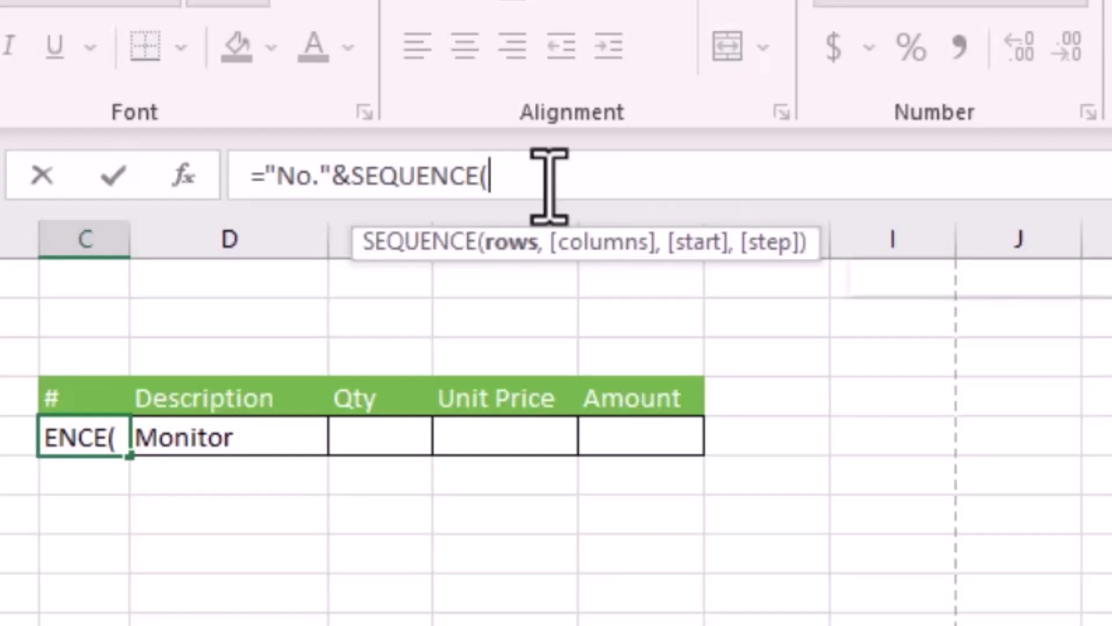
{"action": "type", "text": "count"}
{"action": "double_click", "coordinate": [607, 314]}
{"action": "left_click_drag", "start_coordinate": [229, 443], "coordinate": [229, 621]}
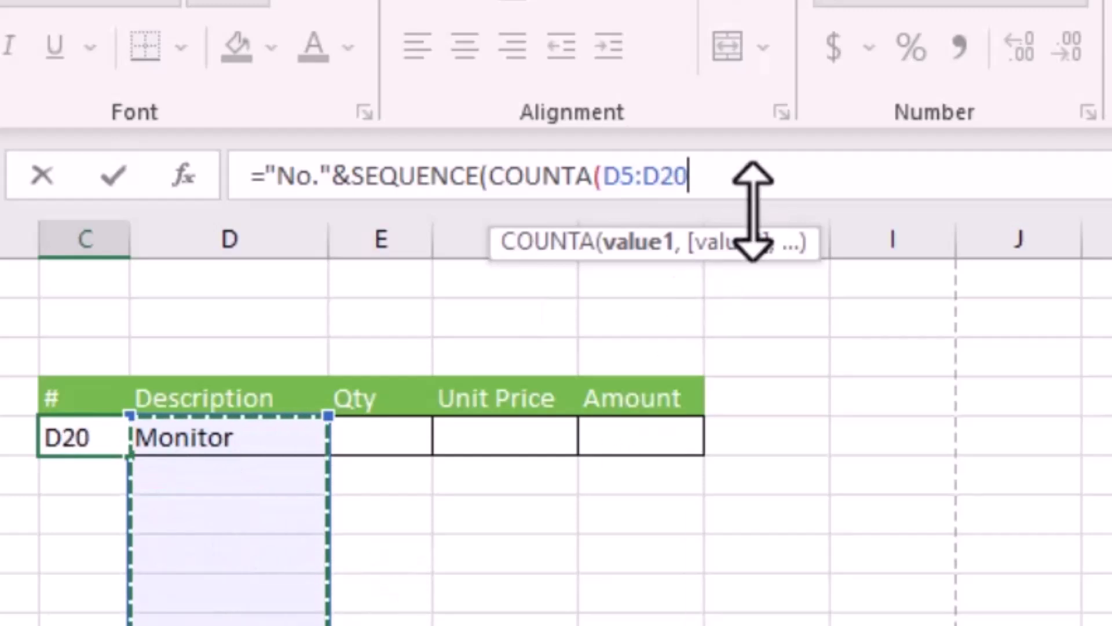
{"action": "type", "text": ")"}
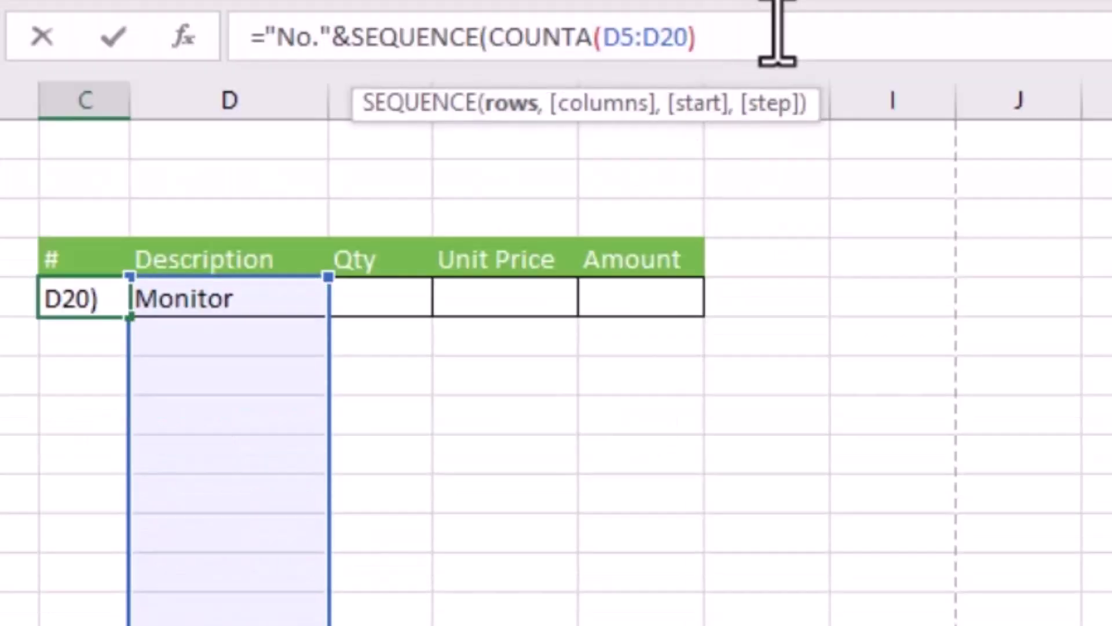
{"action": "type", "text": ")"}
Commit the numbering formula and add Keyboard and Mouse in D6 and D7
{"action": "key", "text": "Return"}
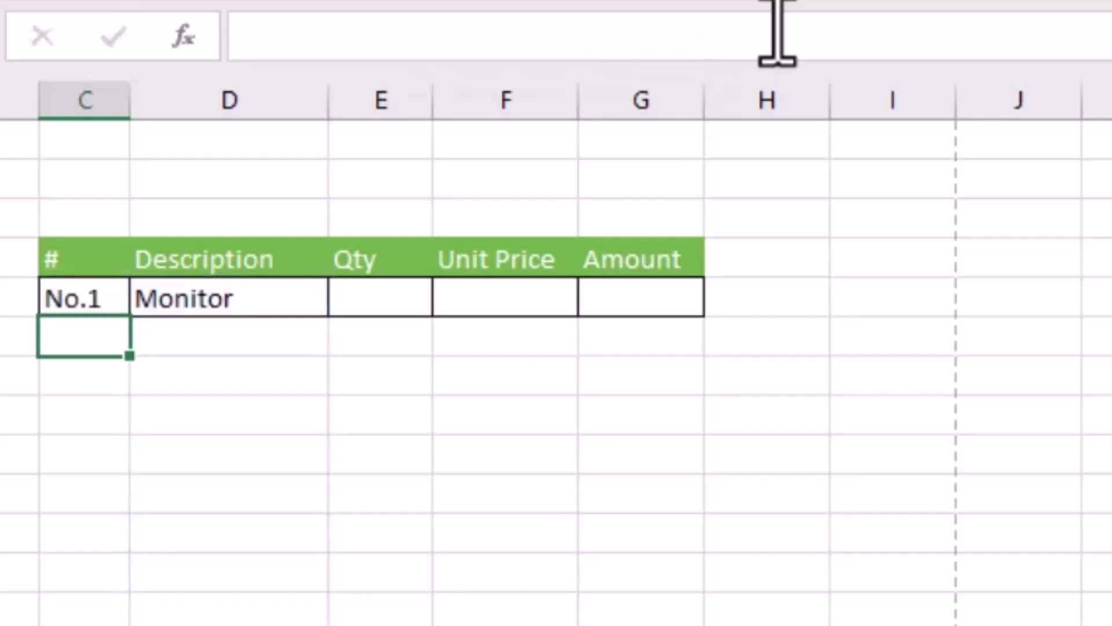
{"action": "left_click", "coordinate": [248, 330]}
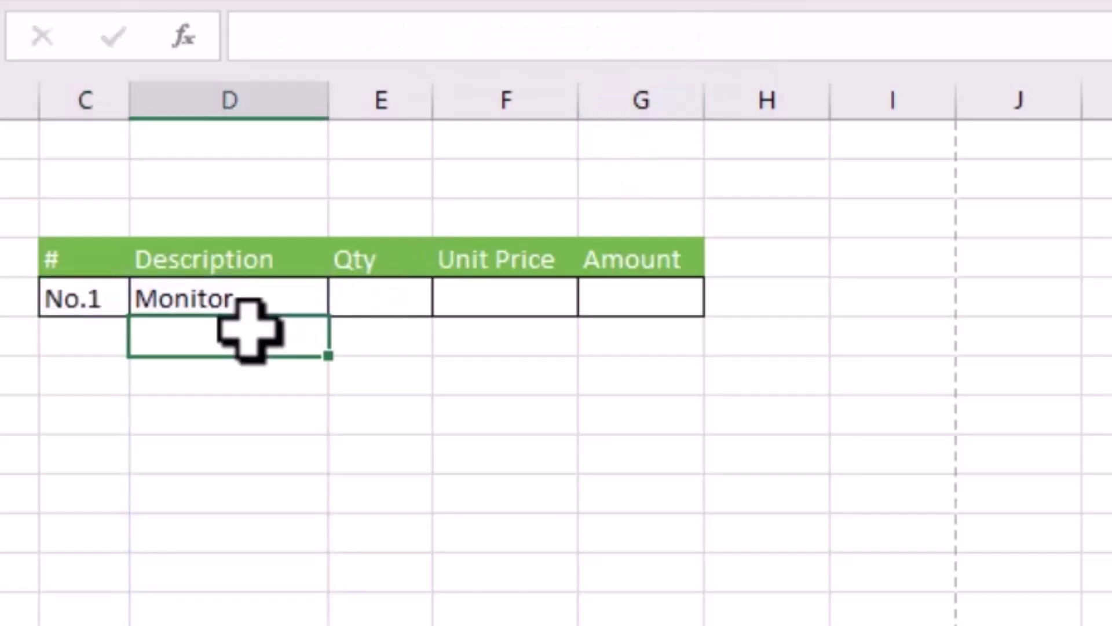
{"action": "type", "text": "Keybo"}
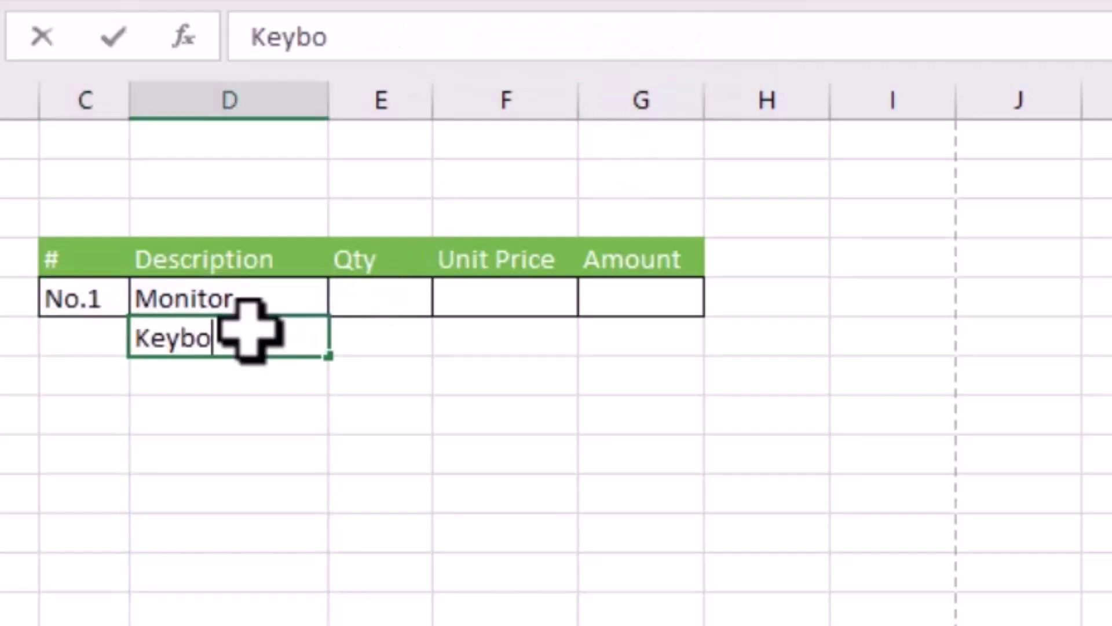
{"action": "type", "text": "ard"}
{"action": "key", "text": "Return"}
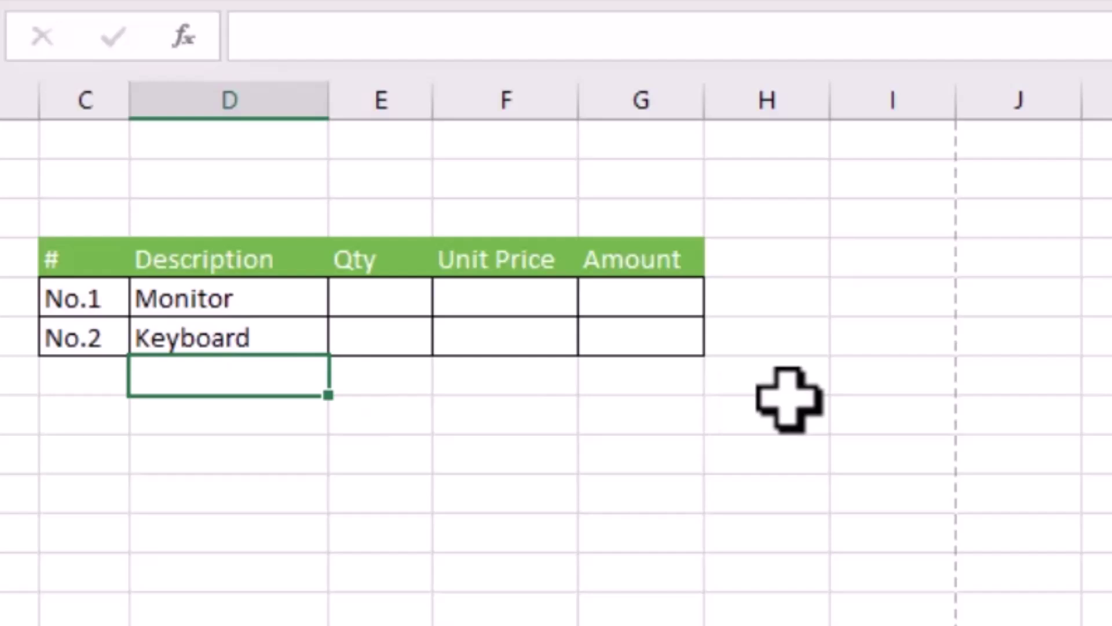
{"action": "type", "text": "M"}
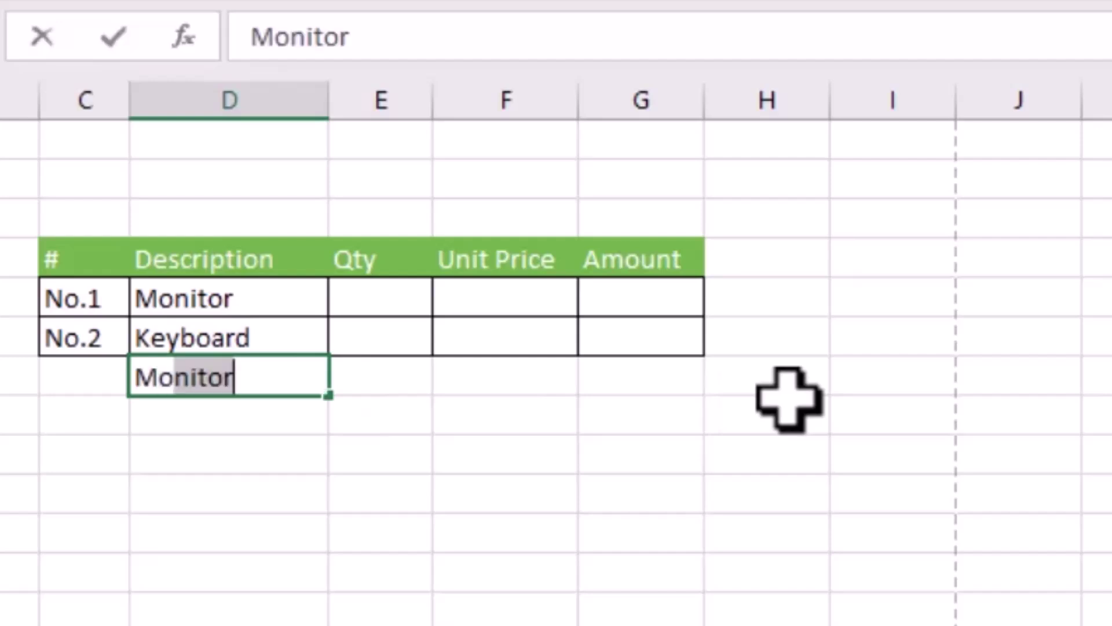
{"action": "type", "text": "ouse"}
{"action": "key", "text": "Return"}
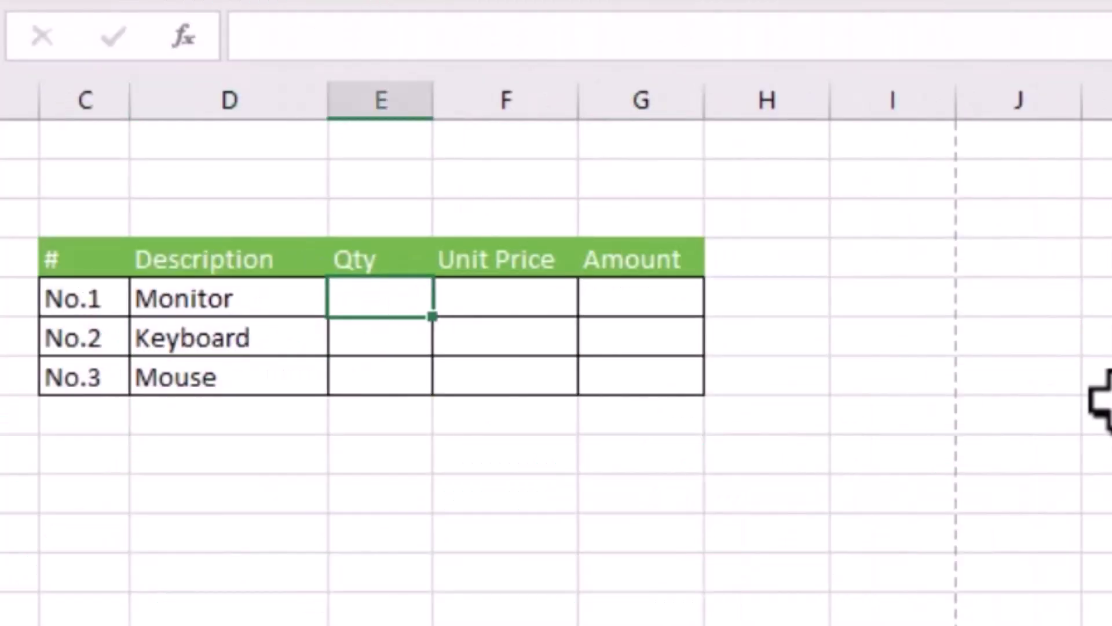
{"action": "type", "text": "1"}
Enter Qty values 1, 5 and 3 in E5:E7
{"action": "key", "text": "Return"}
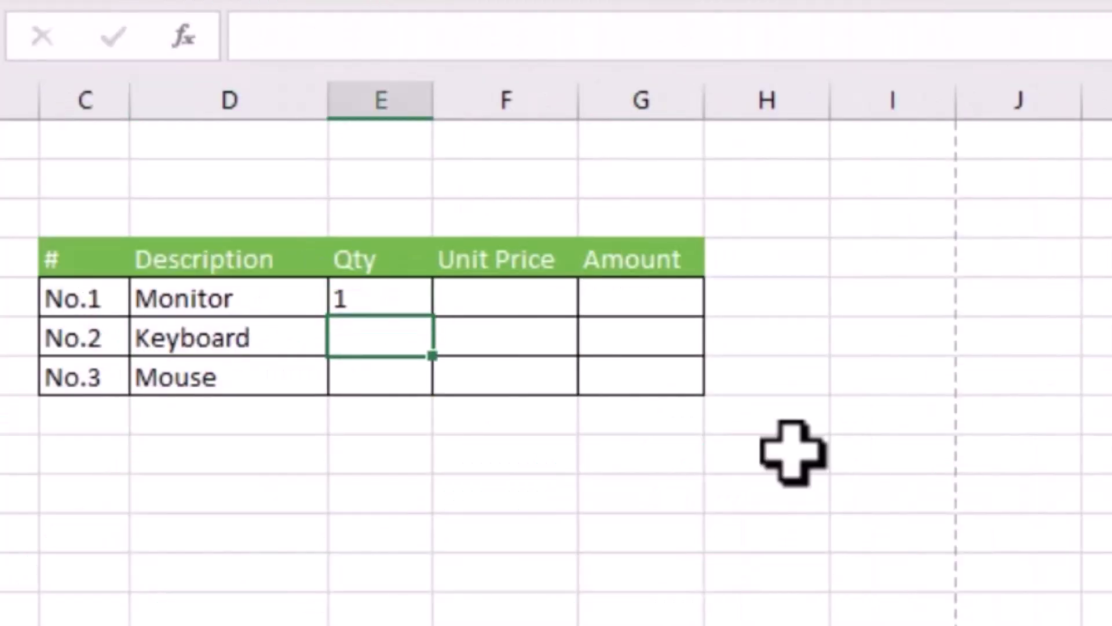
{"action": "type", "text": "5"}
{"action": "key", "text": "Return"}
{"action": "type", "text": "3"}
{"action": "key", "text": "Return"}
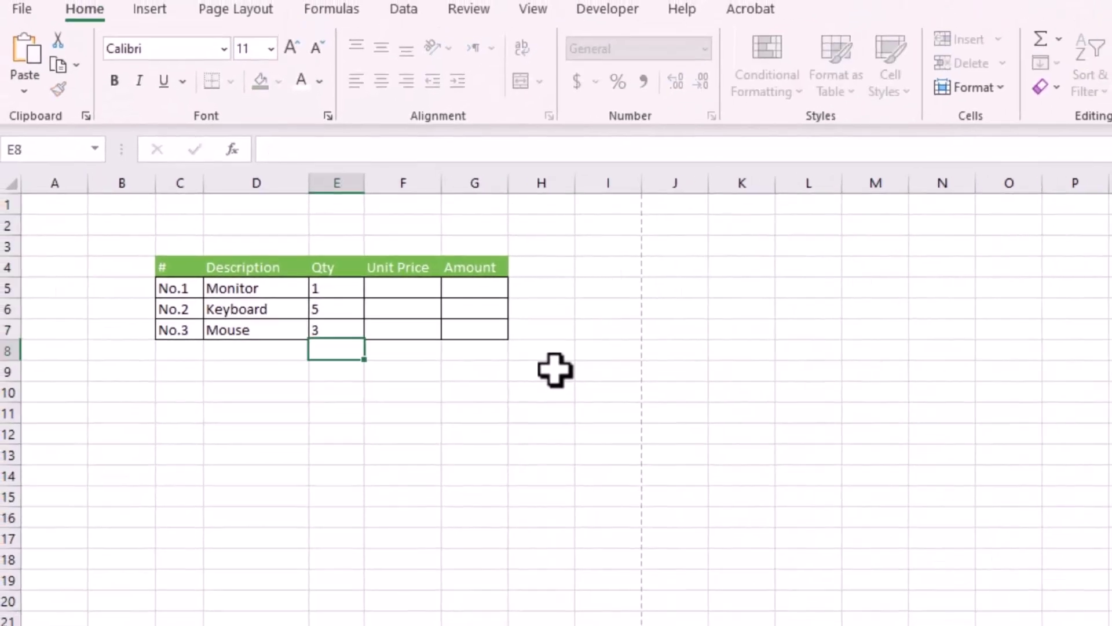
Highlight Qty cells E5:E20 greater than 4 with Green Fill with Dark Green Text
{"action": "left_click_drag", "start_coordinate": [336, 287], "coordinate": [342, 600]}
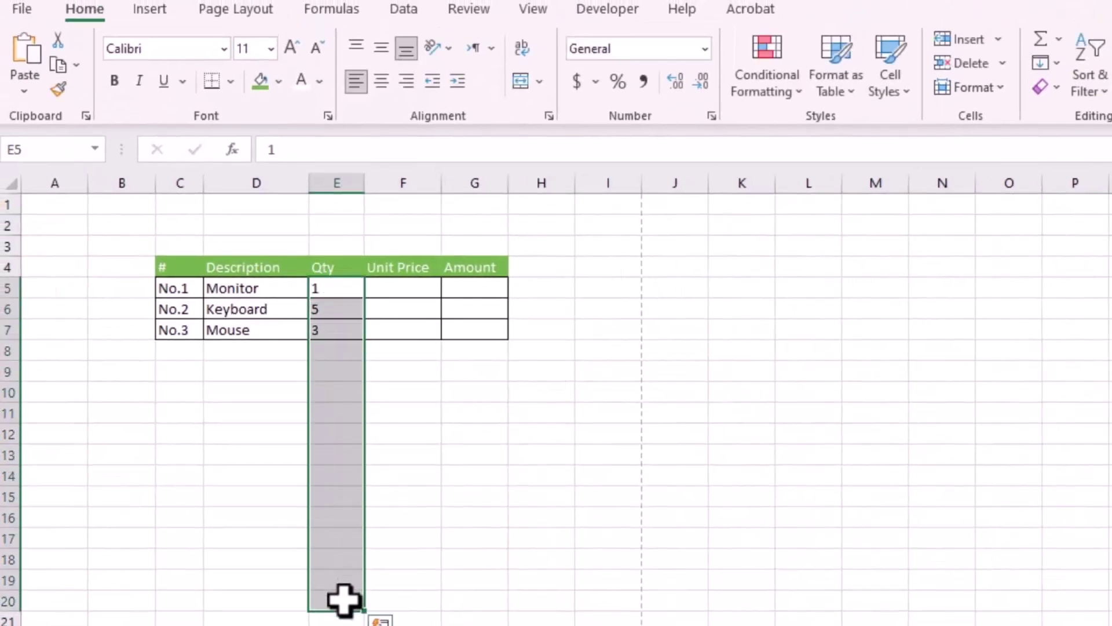
{"action": "left_click", "coordinate": [767, 83]}
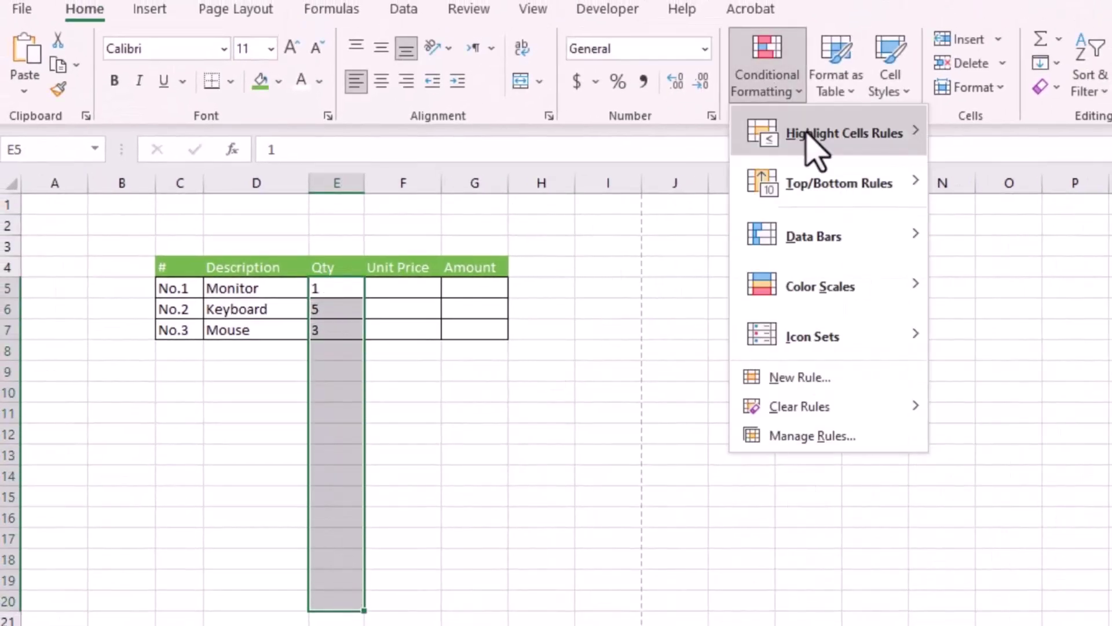
{"action": "mouse_move", "coordinate": [834, 133]}
{"action": "left_click", "coordinate": [973, 135]}
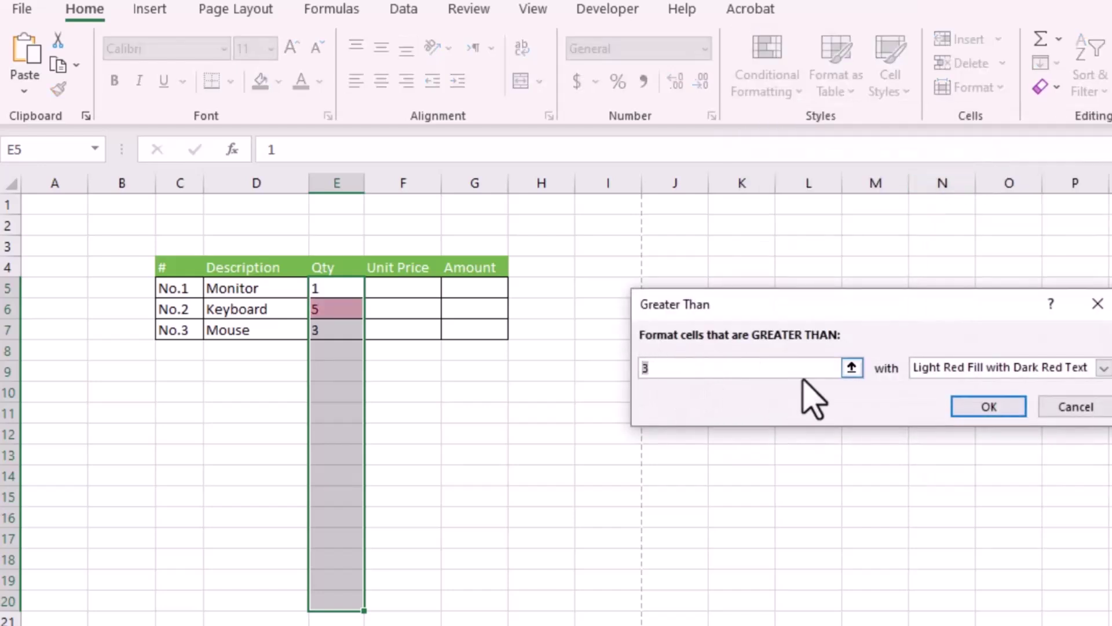
{"action": "type", "text": "4"}
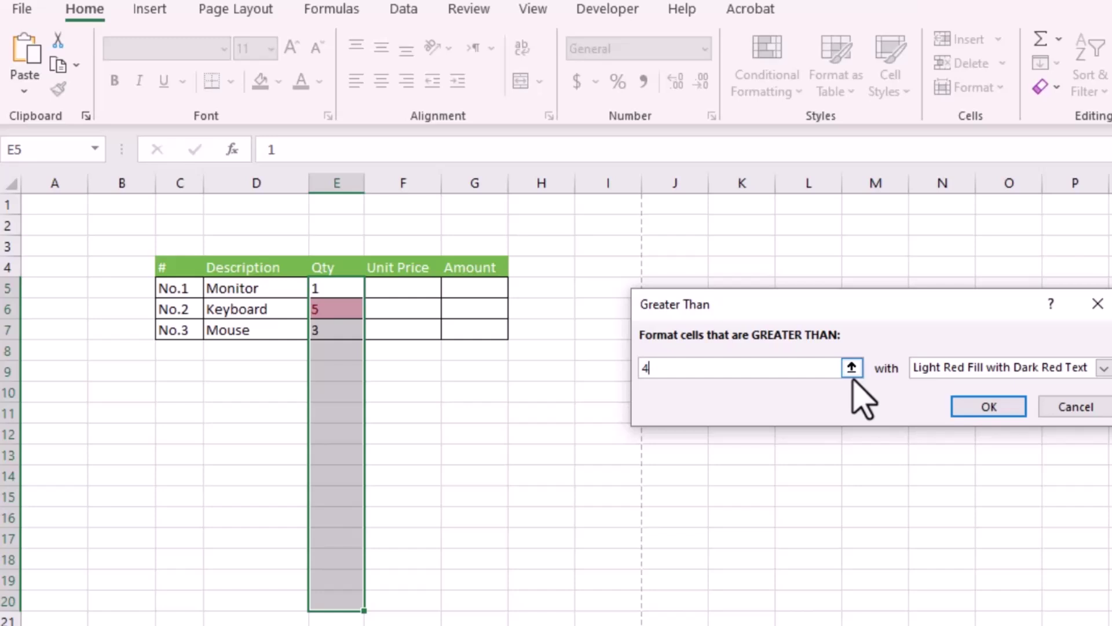
{"action": "left_click", "coordinate": [1102, 368]}
{"action": "left_click", "coordinate": [978, 421]}
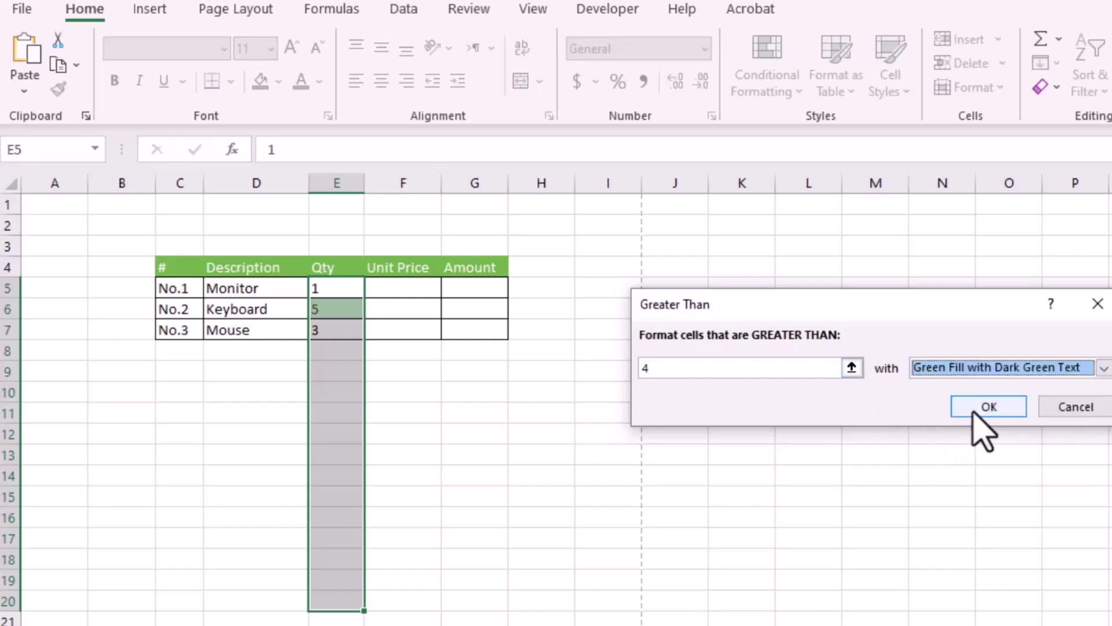
Apply the greater-than-4 rule and add Laptop as the fourth item in D8
{"action": "left_click", "coordinate": [385, 385]}
{"action": "key", "text": "Left"}
{"action": "key", "text": "Left"}
{"action": "key", "text": "Up"}
{"action": "key", "text": "Up"}
{"action": "type", "text": "L"}
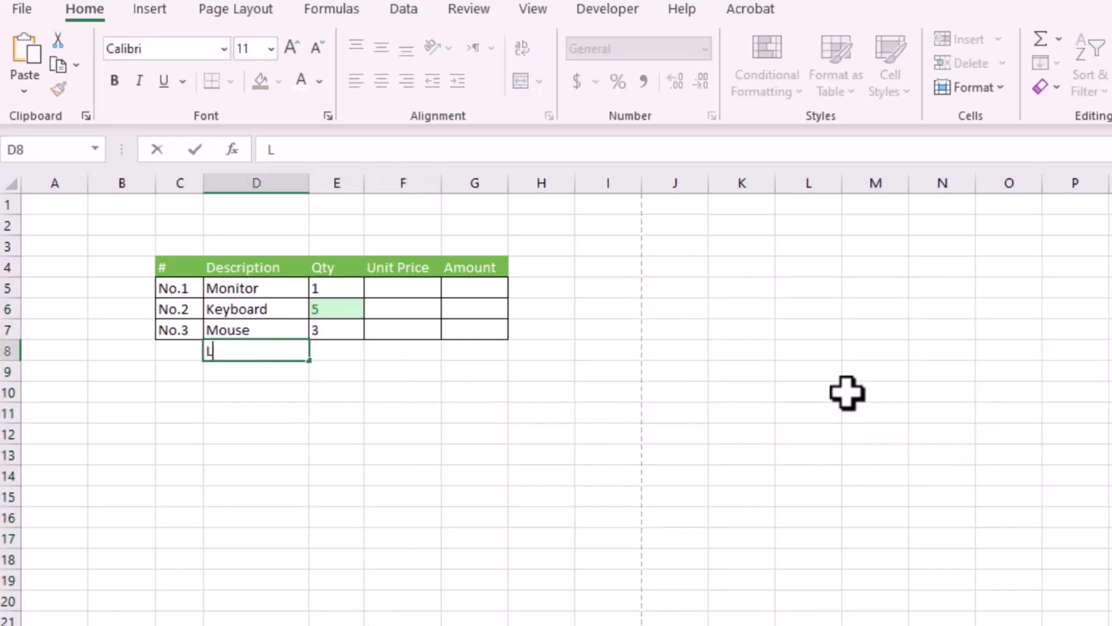
{"action": "type", "text": "aptop"}
{"action": "key", "text": "Return"}
Enter Laptop's Qty as 4, change it to 6, then select D5:G8
{"action": "key", "text": "Up"}
{"action": "key", "text": "Right"}
{"action": "type", "text": "4"}
{"action": "key", "text": "Return"}
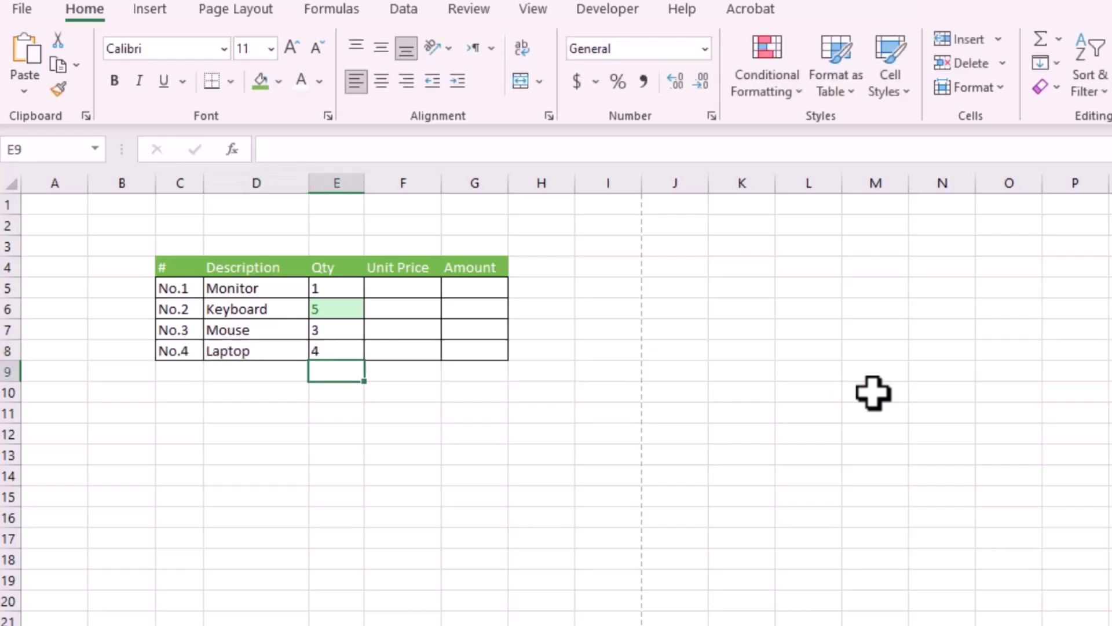
{"action": "key", "text": "Up"}
{"action": "type", "text": "6"}
{"action": "key", "text": "Return"}
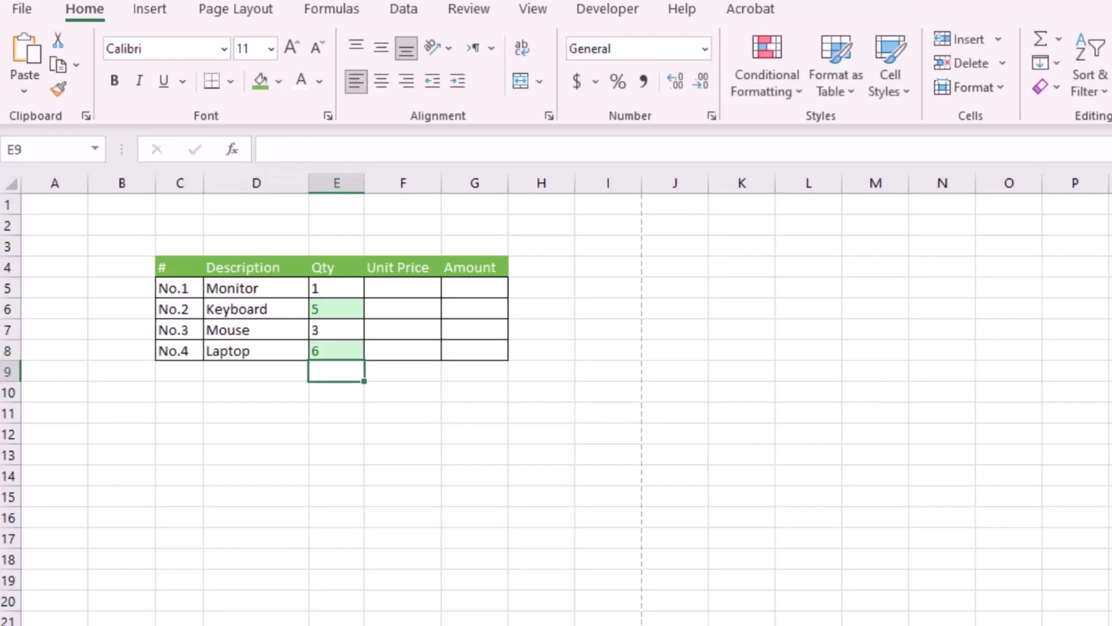
{"action": "left_click", "coordinate": [150, 8]}
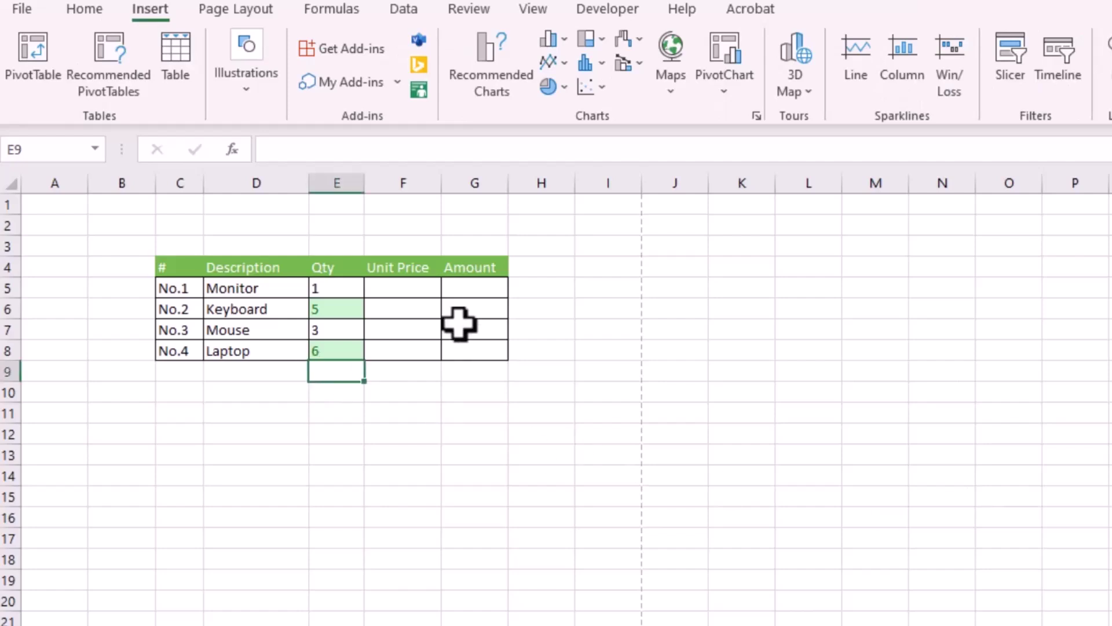
{"action": "left_click_drag", "start_coordinate": [470, 288], "coordinate": [255, 352]}
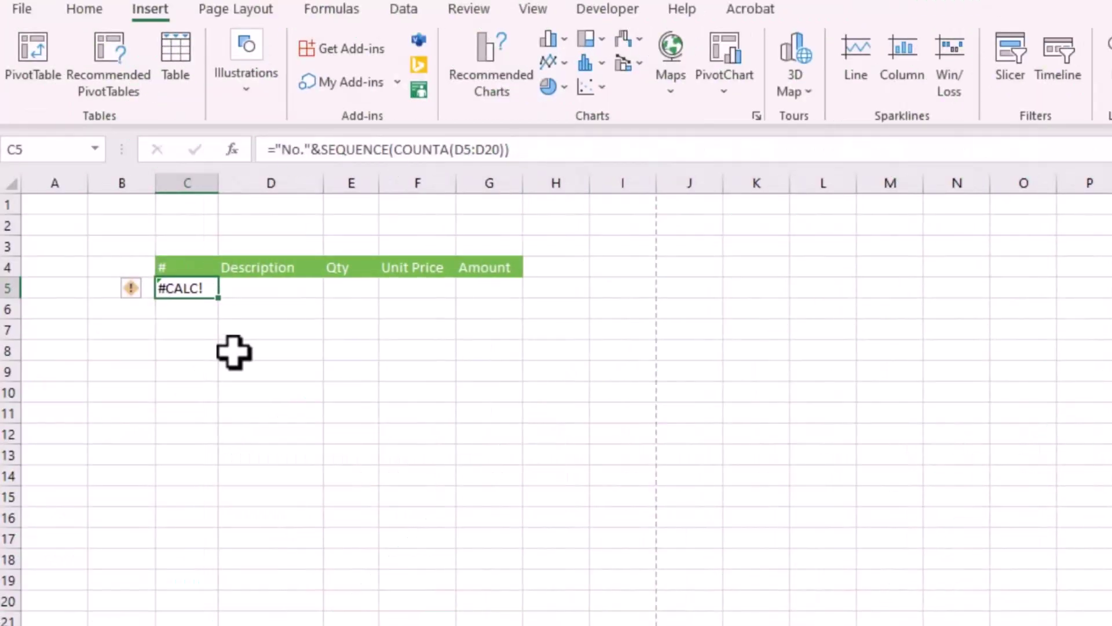
Replace the SEQUENCE numbering formula in C5 with =IF and open its argument entry
{"action": "left_click_drag", "start_coordinate": [276, 150], "coordinate": [513, 149]}
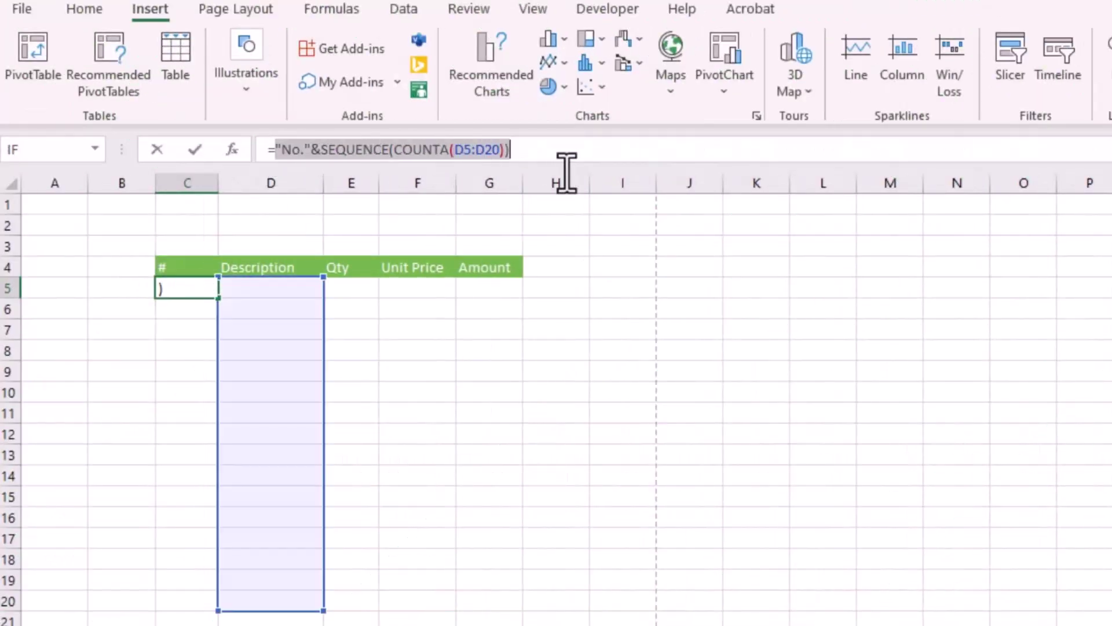
{"action": "key", "text": "BackSpace"}
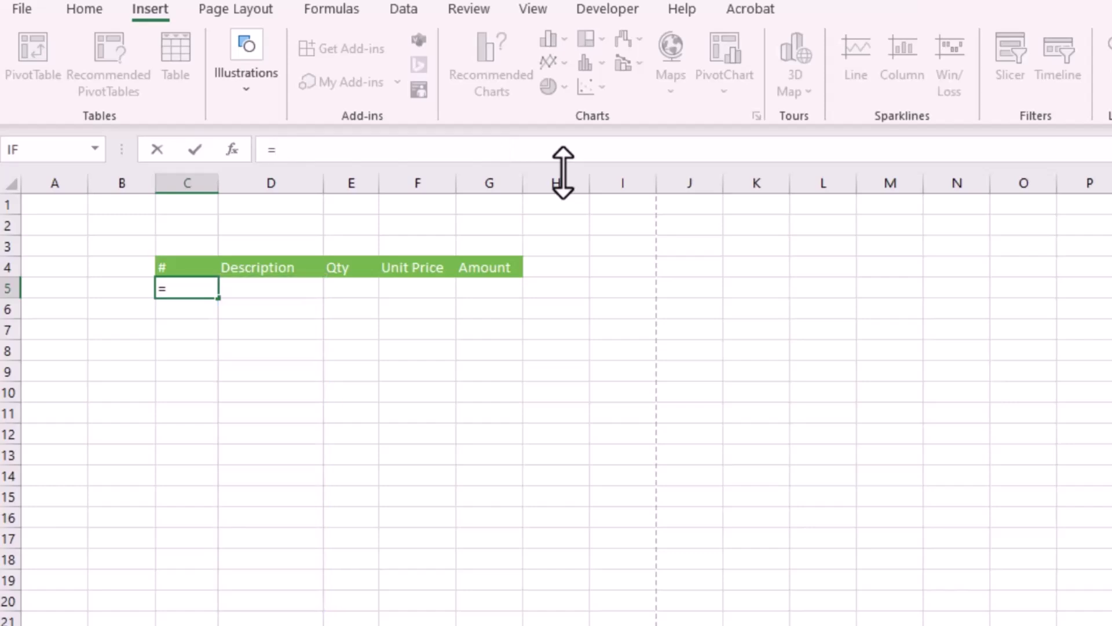
{"action": "type", "text": "IF"}
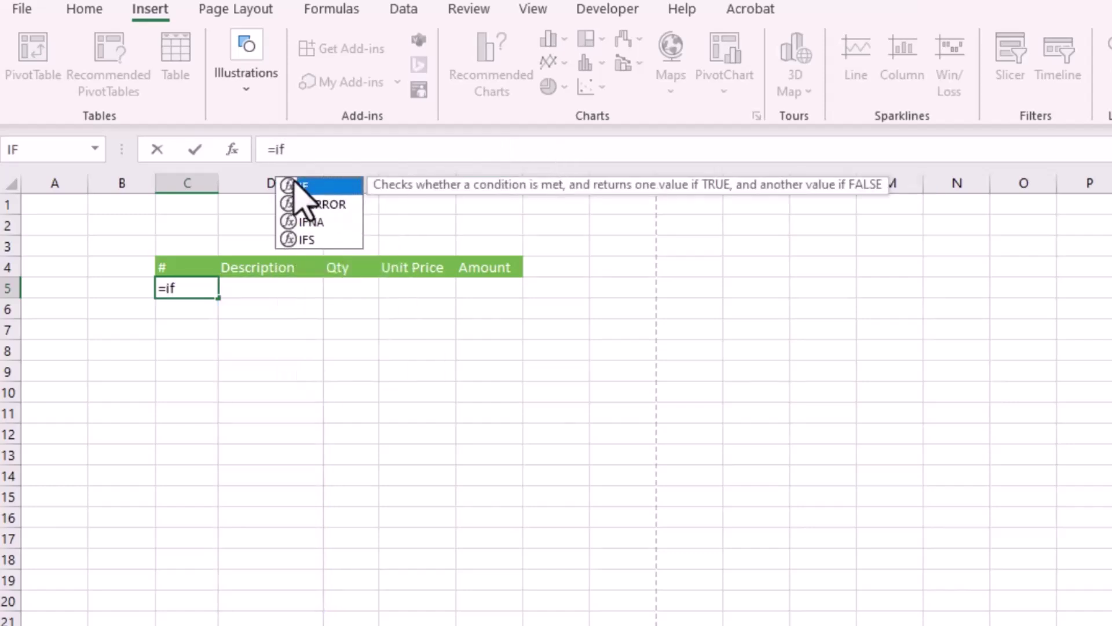
{"action": "double_click", "coordinate": [294, 180]}
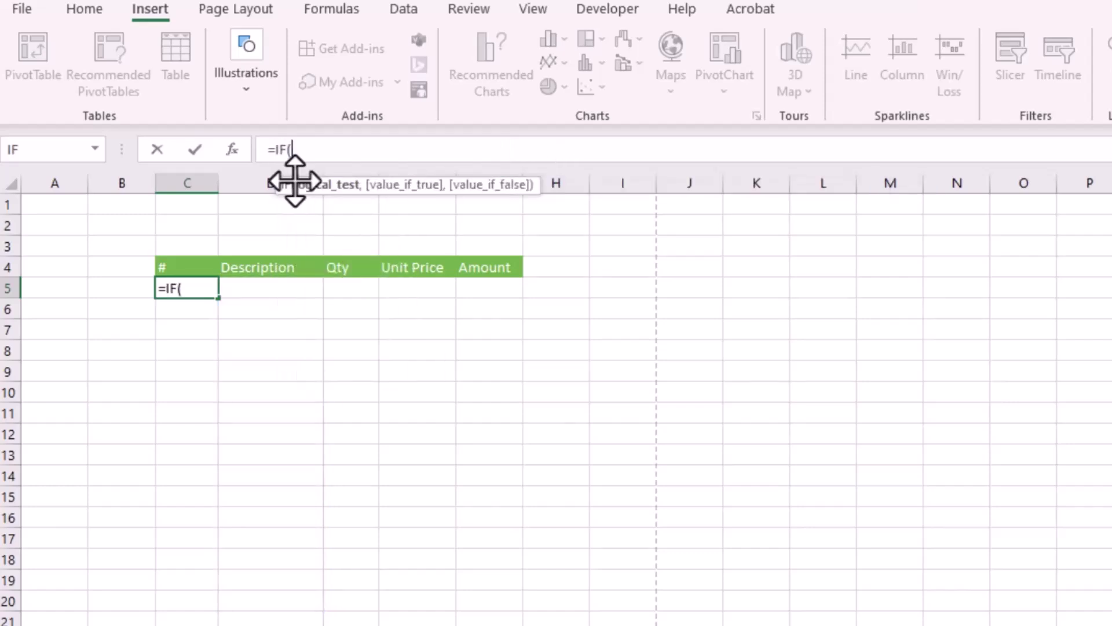
{"action": "left_click", "coordinate": [232, 149]}
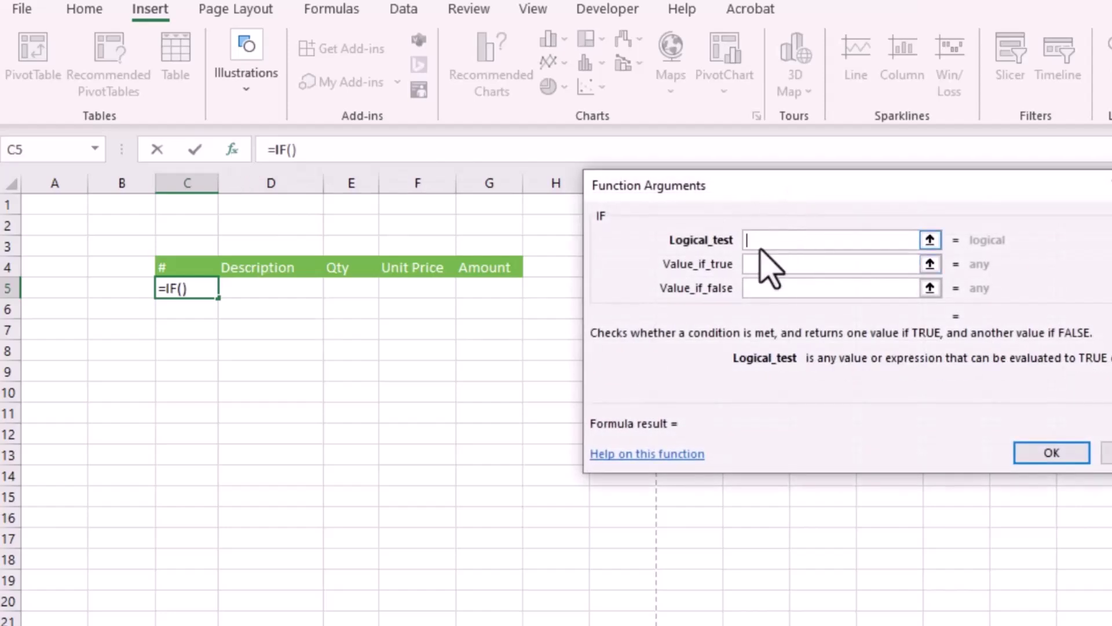
Enter the IF arguments D5>"", "No."&SEQUENCE(COUNTA(D5:D20)) and "" for the first # cell
{"action": "left_click", "coordinate": [274, 289]}
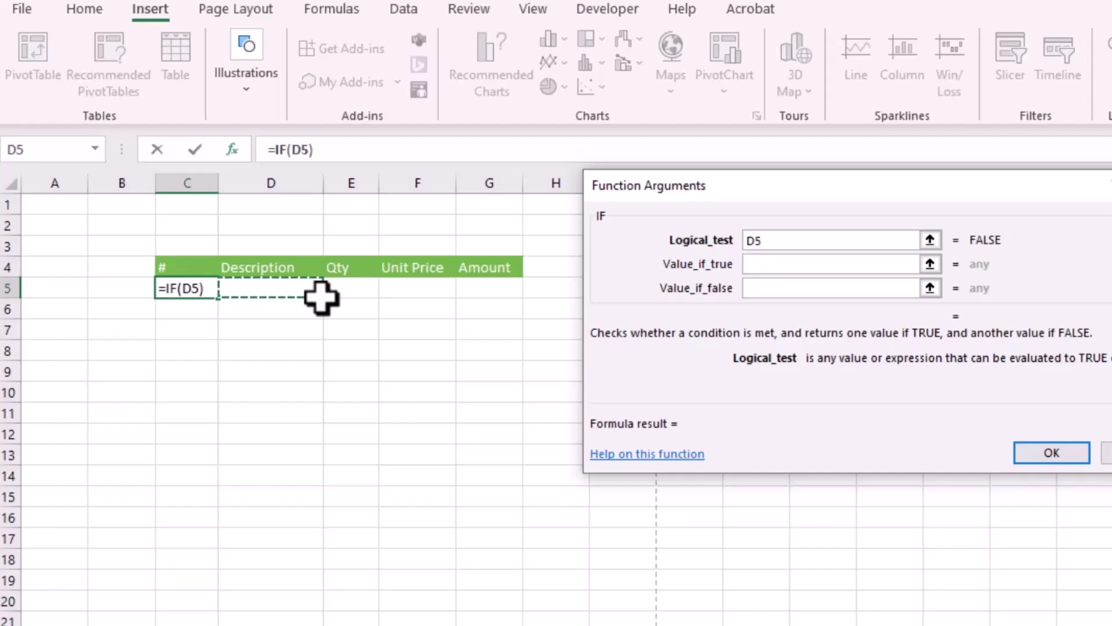
{"action": "type", "text": ">0"}
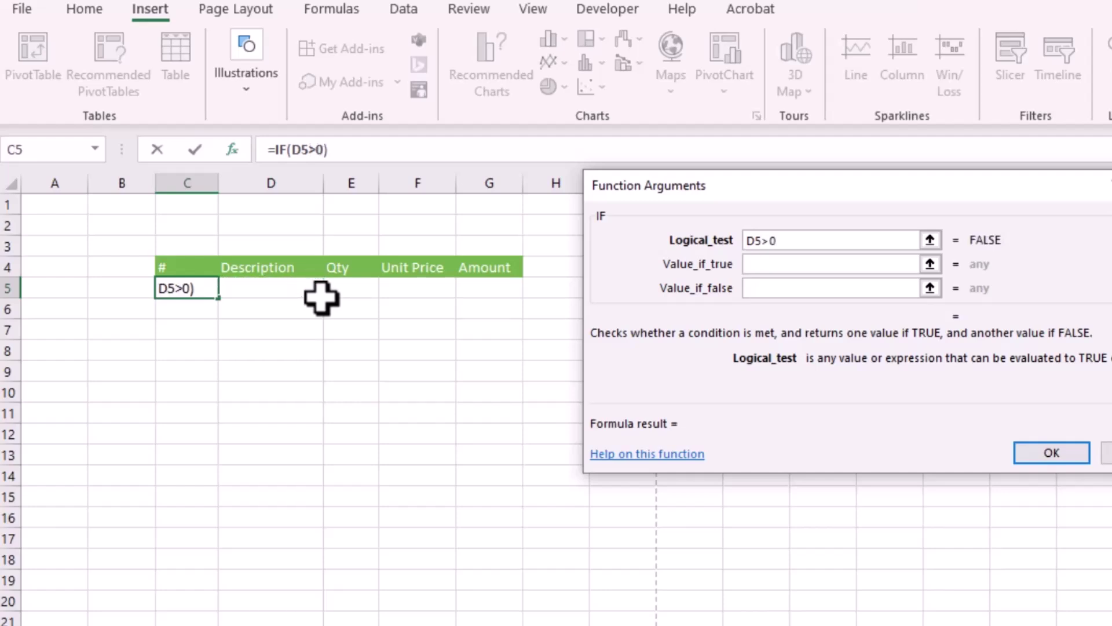
{"action": "key", "text": "BackSpace"}
{"action": "type", "text": "\"\""}
{"action": "left_click", "coordinate": [774, 264]}
{"action": "type", "text": "\"No.\"&SEQUENCE(COUNTA(D5:D20))"}
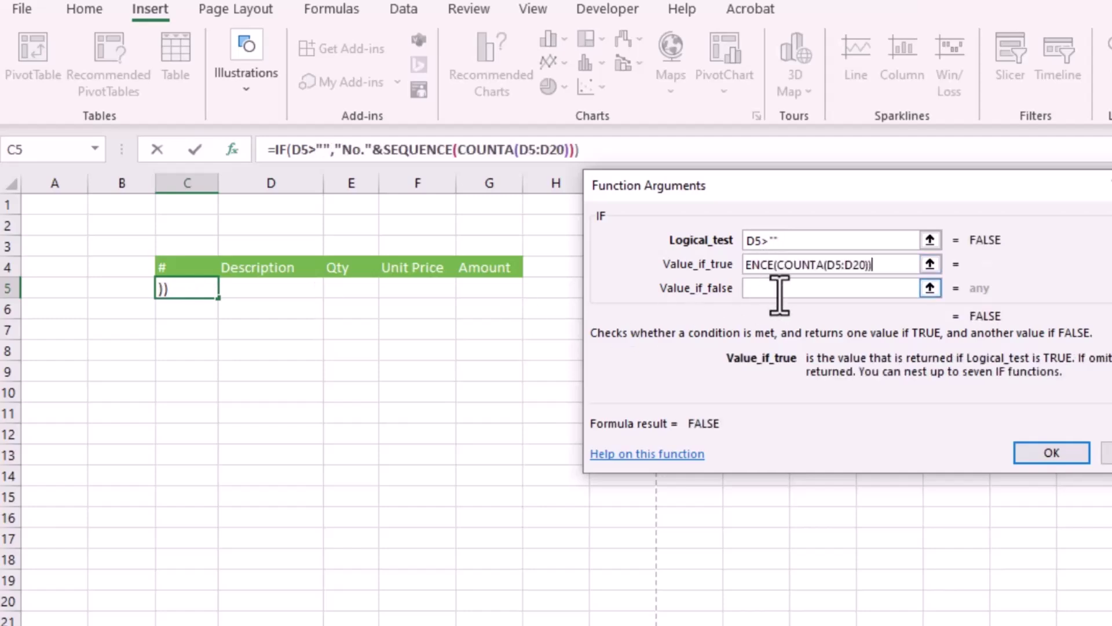
{"action": "left_click", "coordinate": [780, 290]}
{"action": "type", "text": "\"\""}
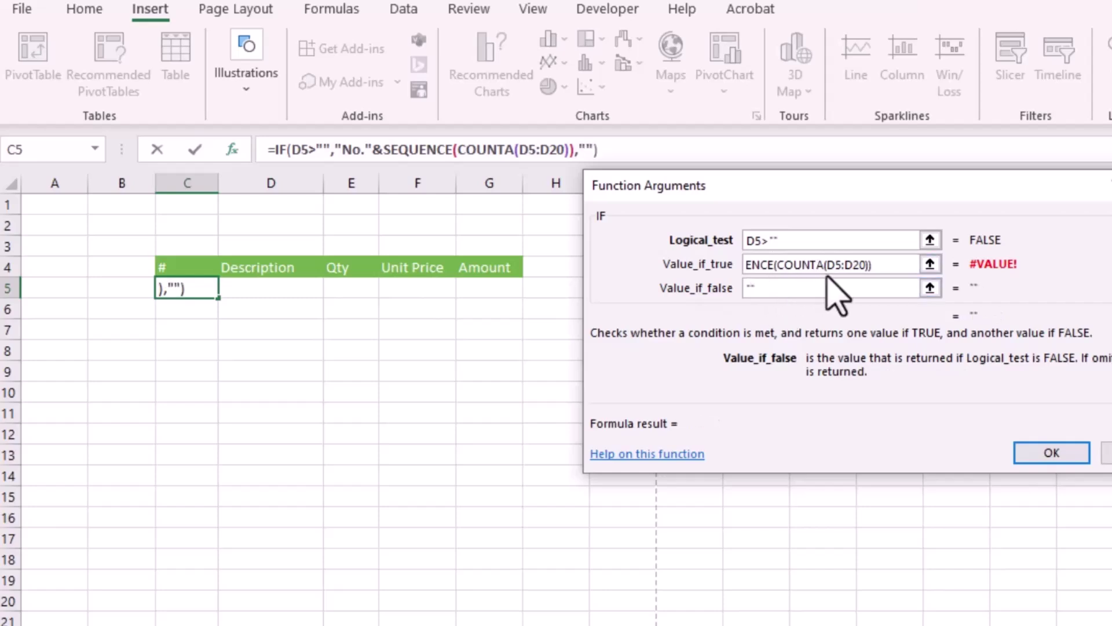
{"action": "left_click", "coordinate": [1034, 459]}
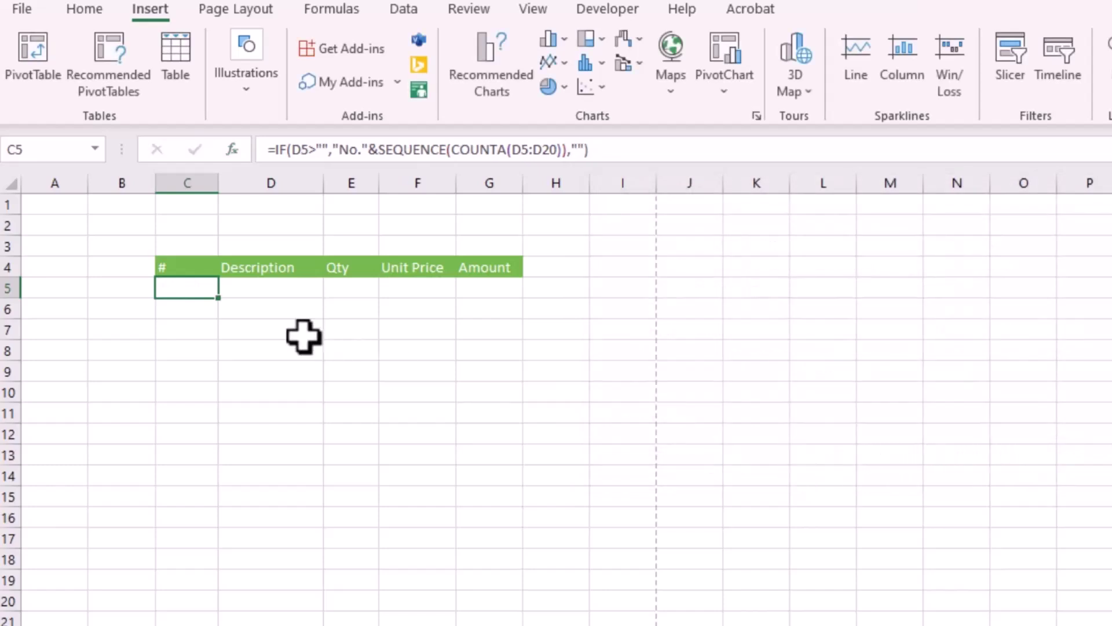
Enter Monitor in D5 and Keyboard in D6 so they number as No.1 and No.2
{"action": "left_click", "coordinate": [274, 294]}
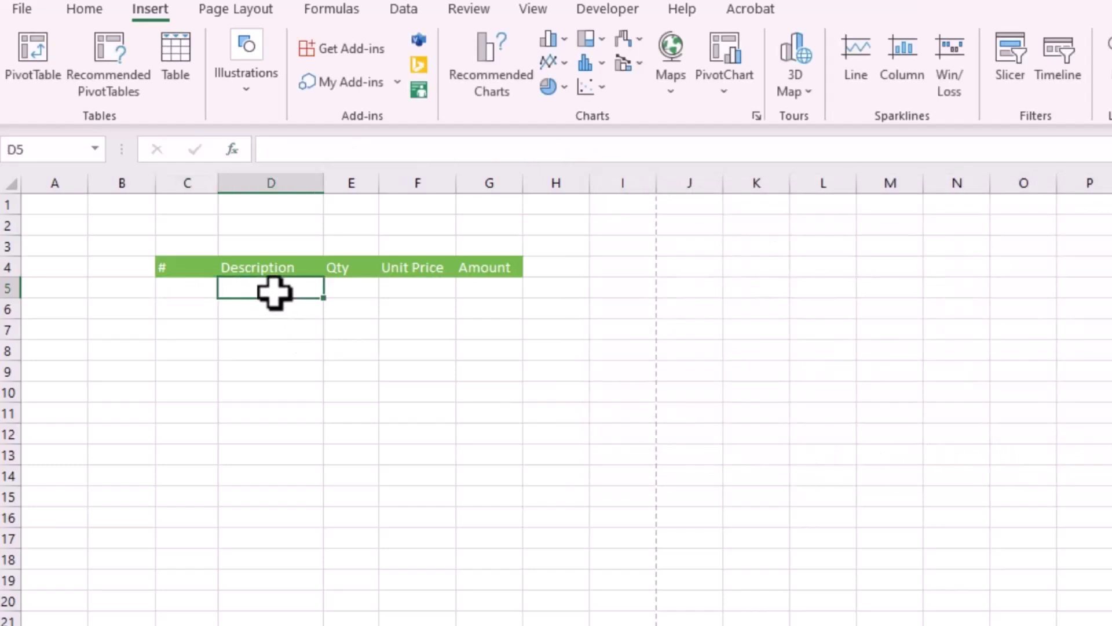
{"action": "type", "text": "Monitor"}
{"action": "key", "text": "Return"}
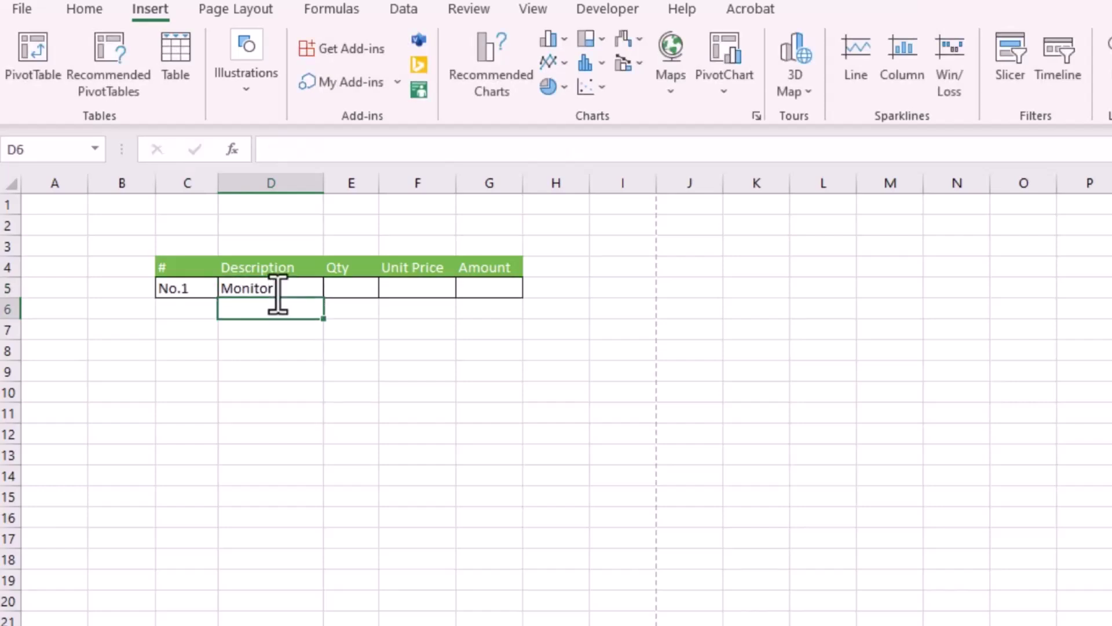
{"action": "type", "text": "Keybo"}
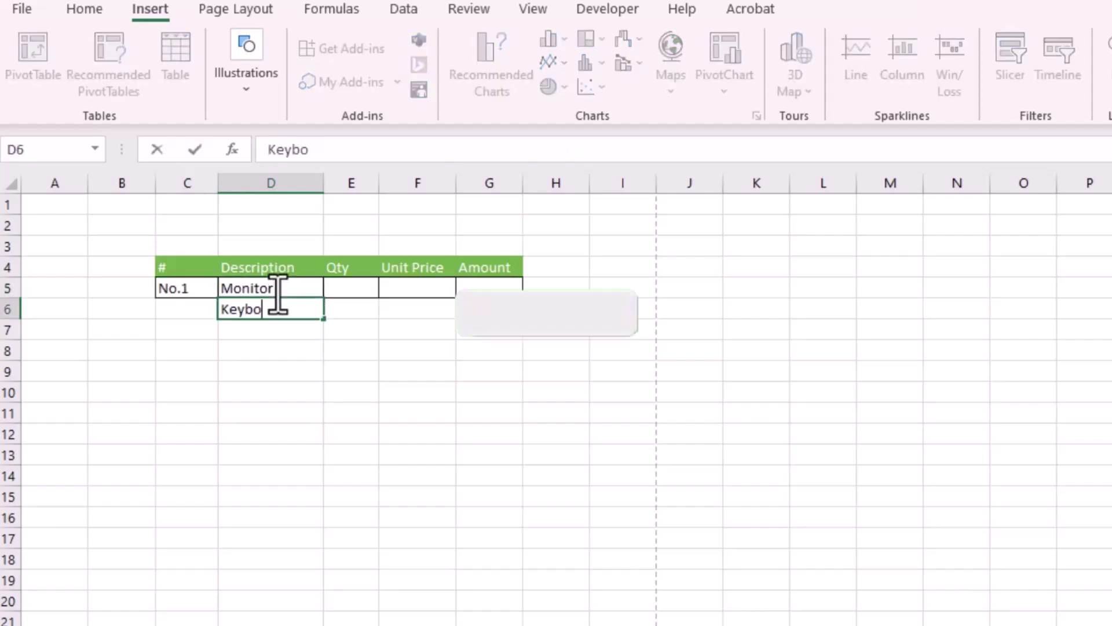
{"action": "type", "text": "ard"}
{"action": "key", "text": "Return"}
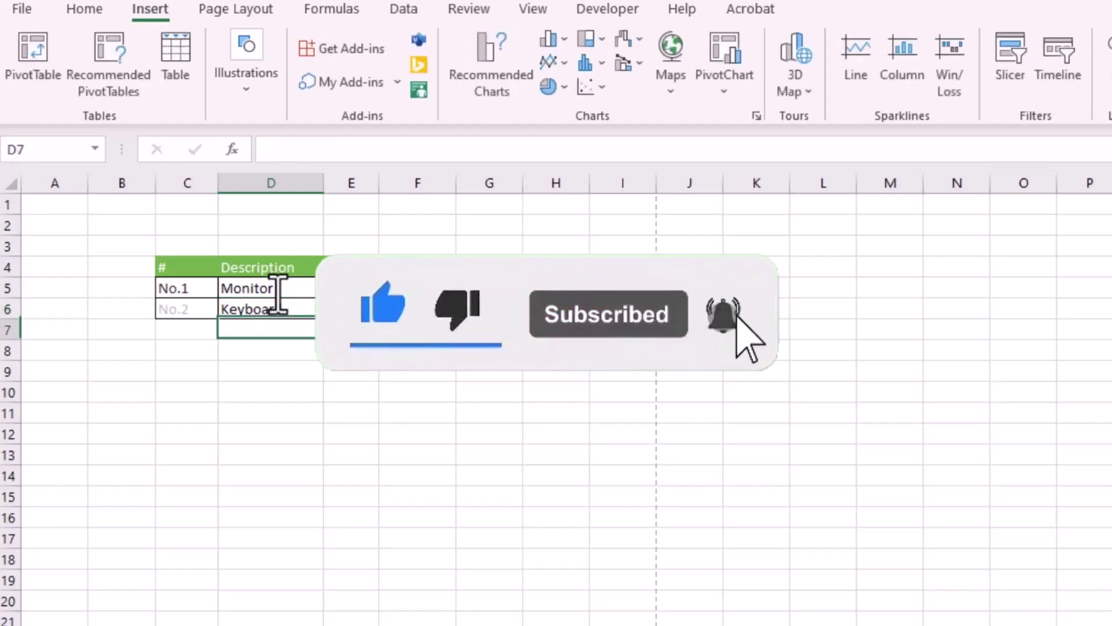